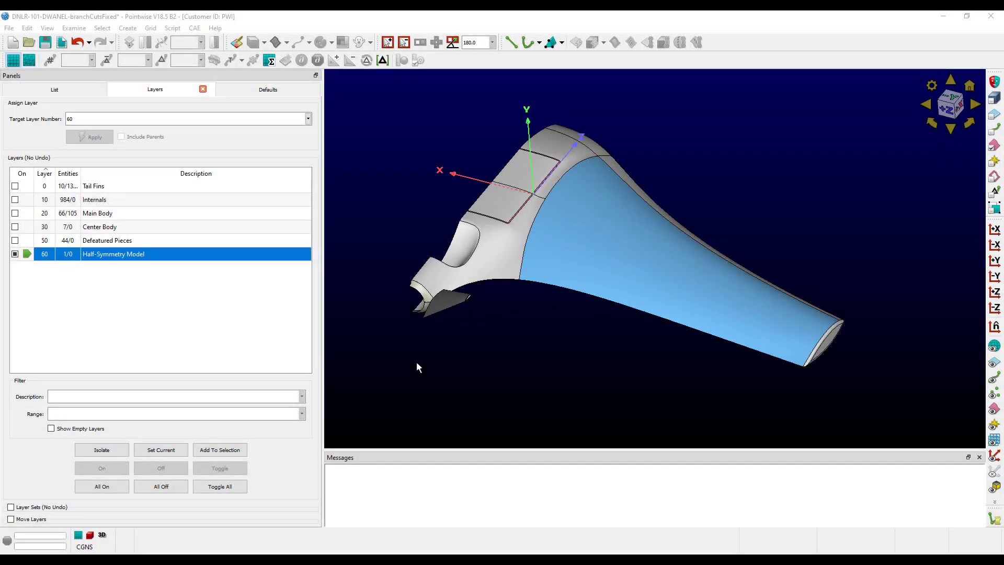
# Select the half-symmetry model surfaces and start Create > Automatic Surface Mesh on them
pyautogui.click(531, 257)
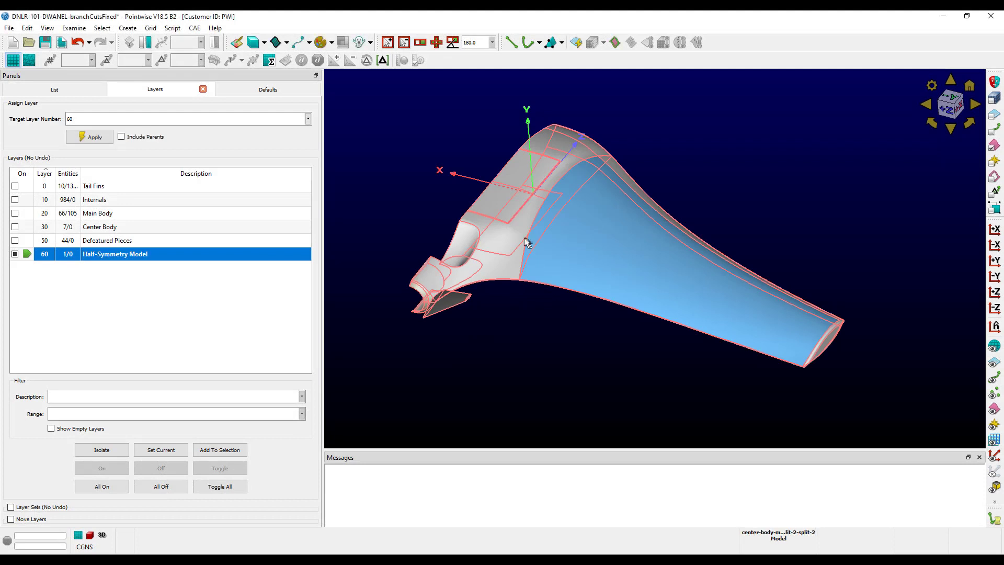
pyautogui.click(127, 29)
pyautogui.click(134, 41)
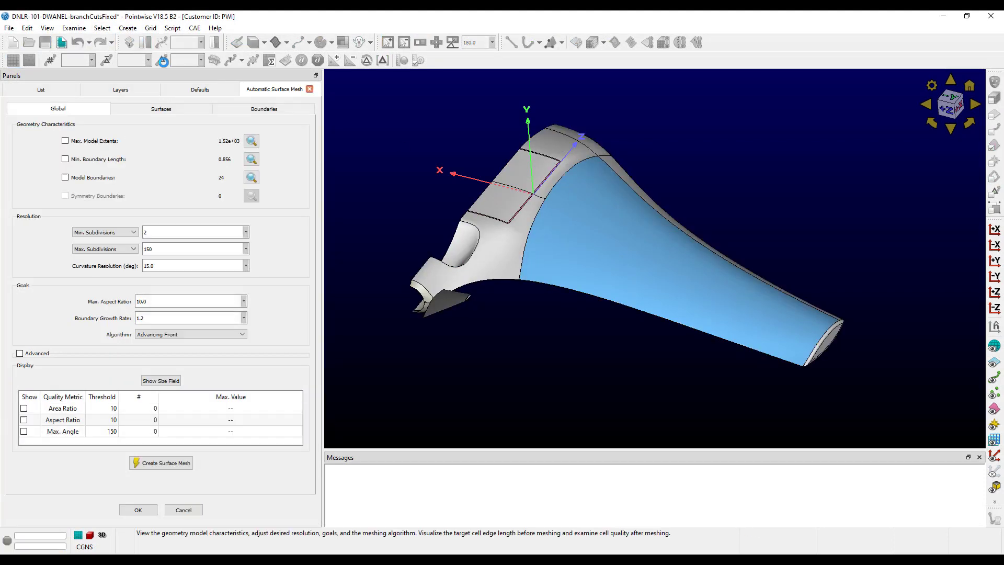
pyautogui.scroll(10, 488, 302)
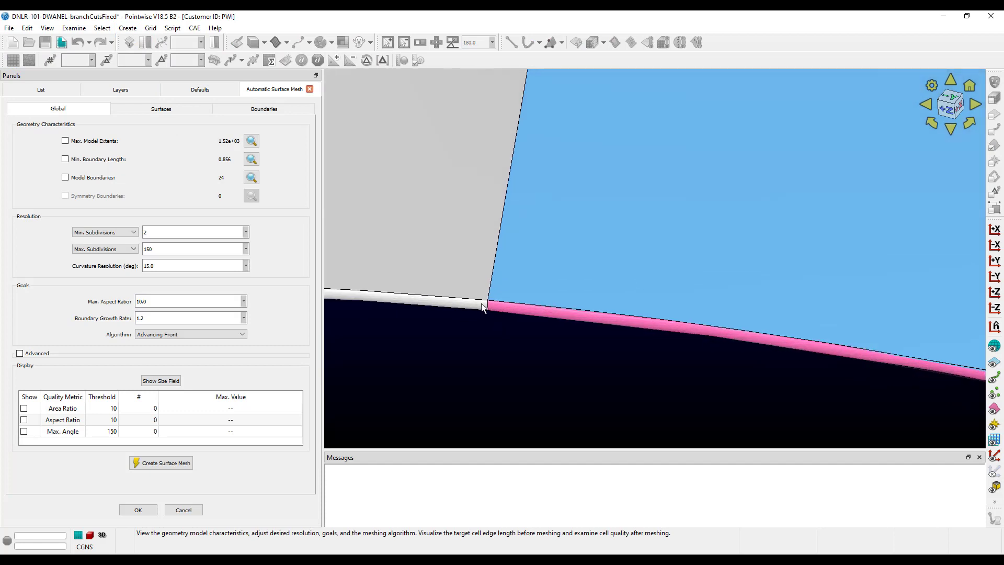
pyautogui.scroll(1, 501, 308)
pyautogui.scroll(-10, 499, 307)
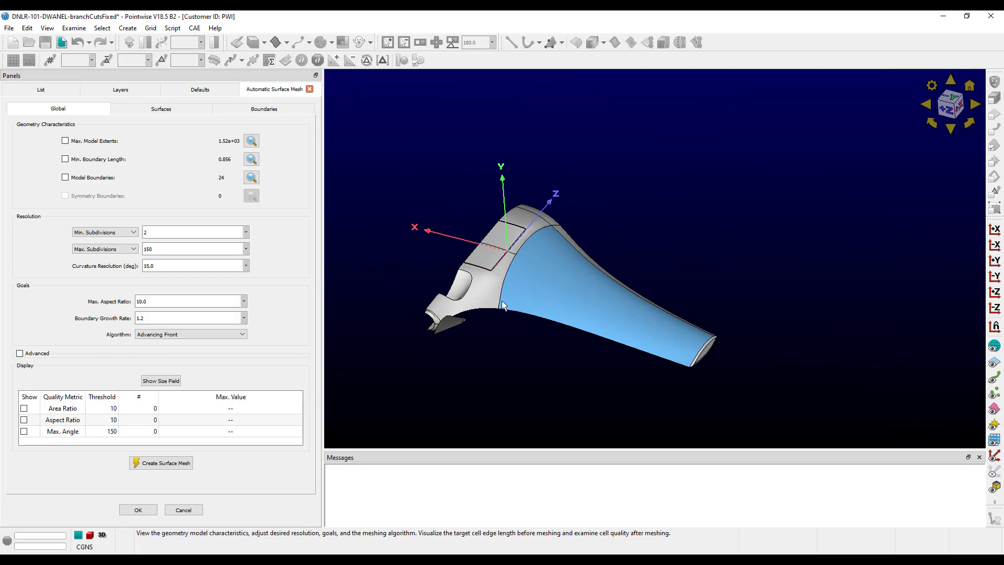
pyautogui.click(162, 381)
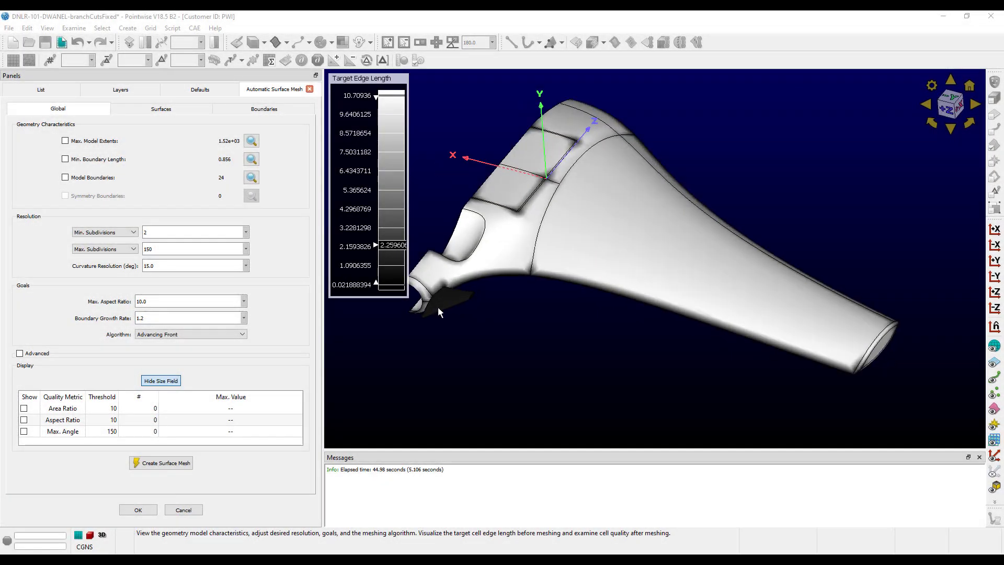
pyautogui.scroll(10, 438, 307)
pyautogui.scroll(4, 436, 301)
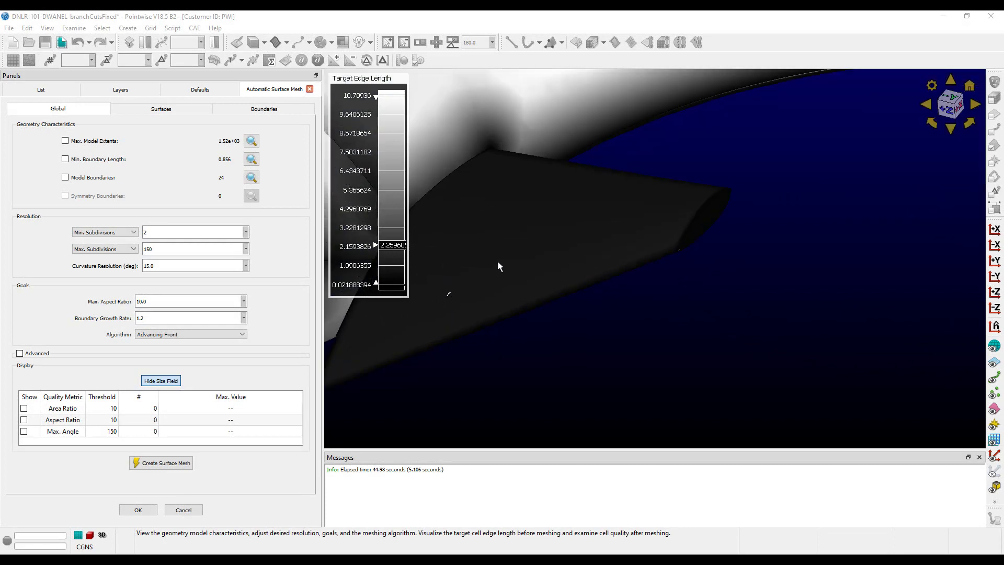
pyautogui.scroll(-10, 481, 274)
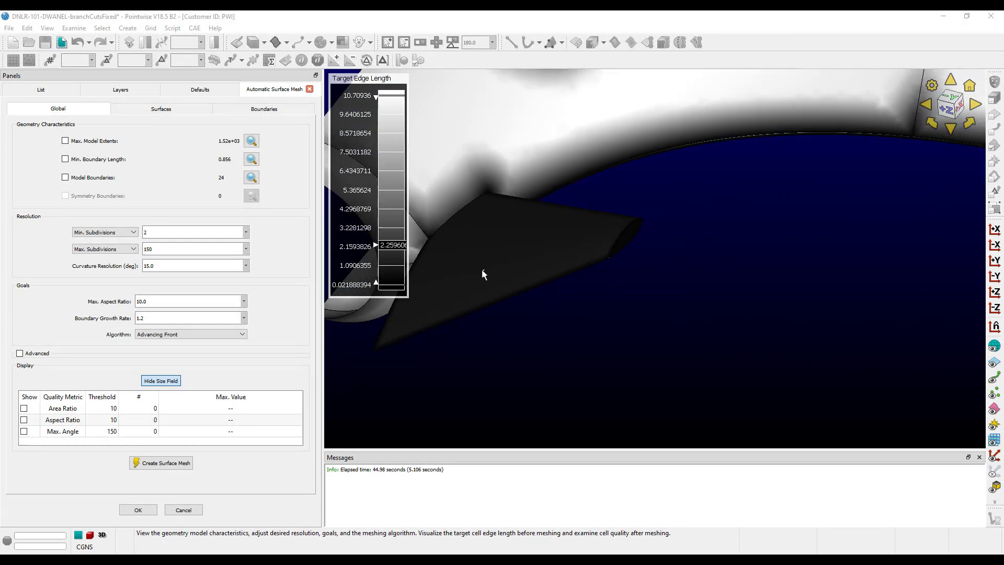
pyautogui.scroll(8, 708, 305)
pyautogui.scroll(2, 724, 277)
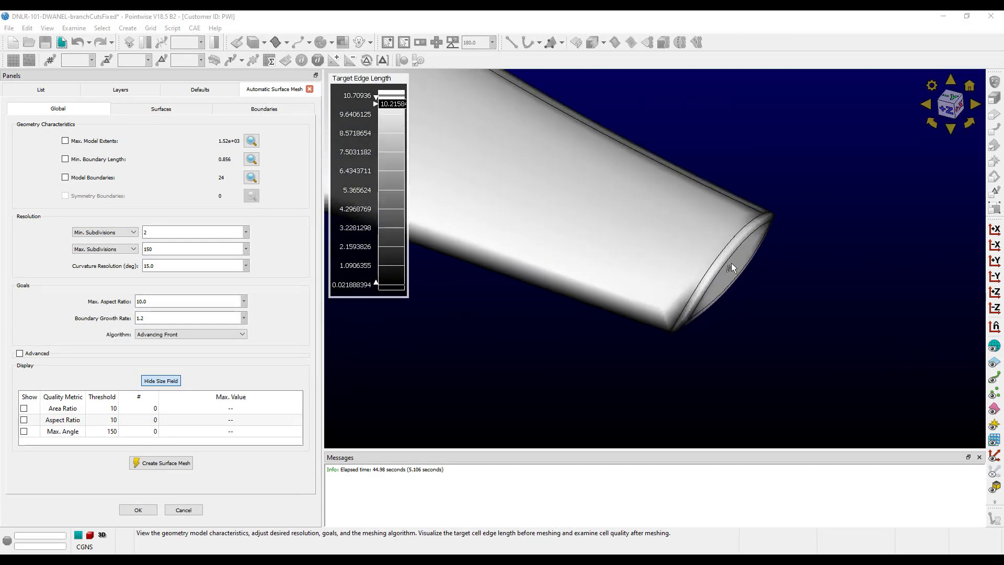
pyautogui.scroll(-6, 729, 270)
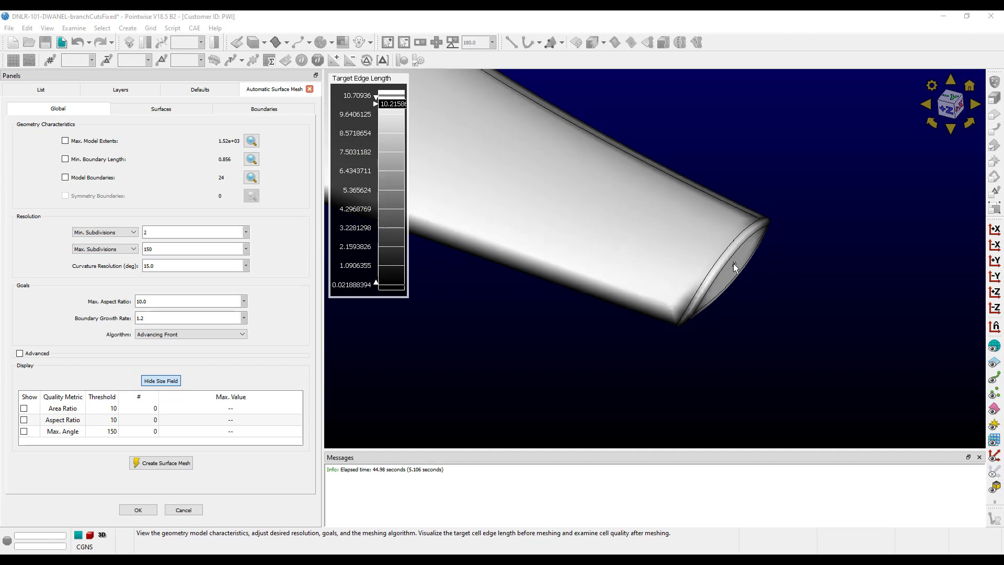
pyautogui.scroll(-2, 735, 269)
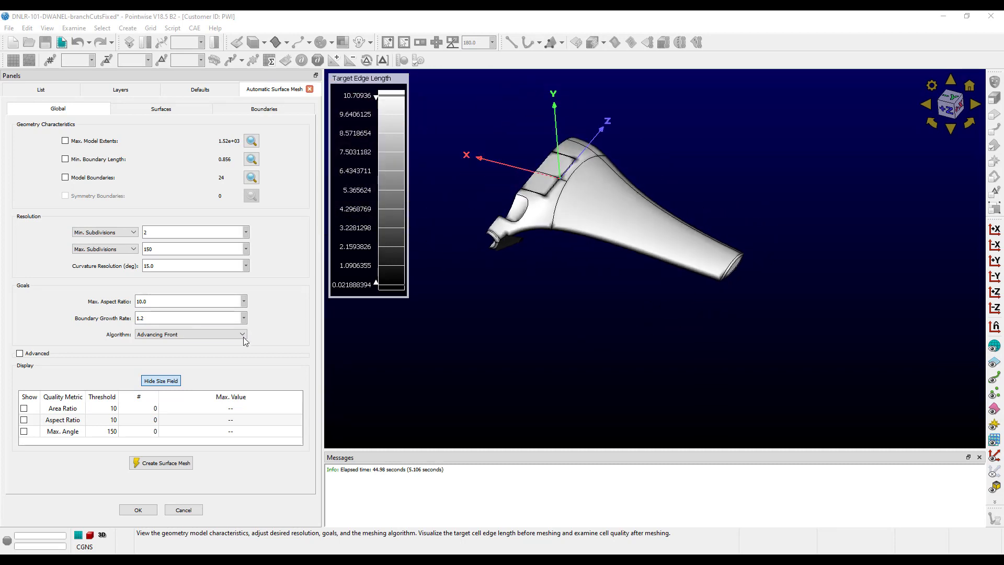
pyautogui.click(173, 384)
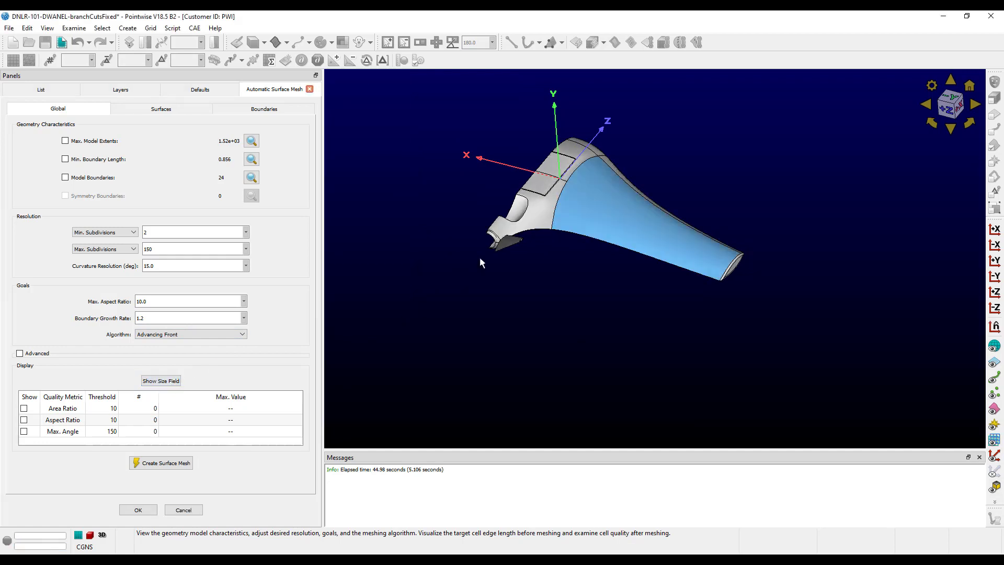
pyautogui.click(161, 108)
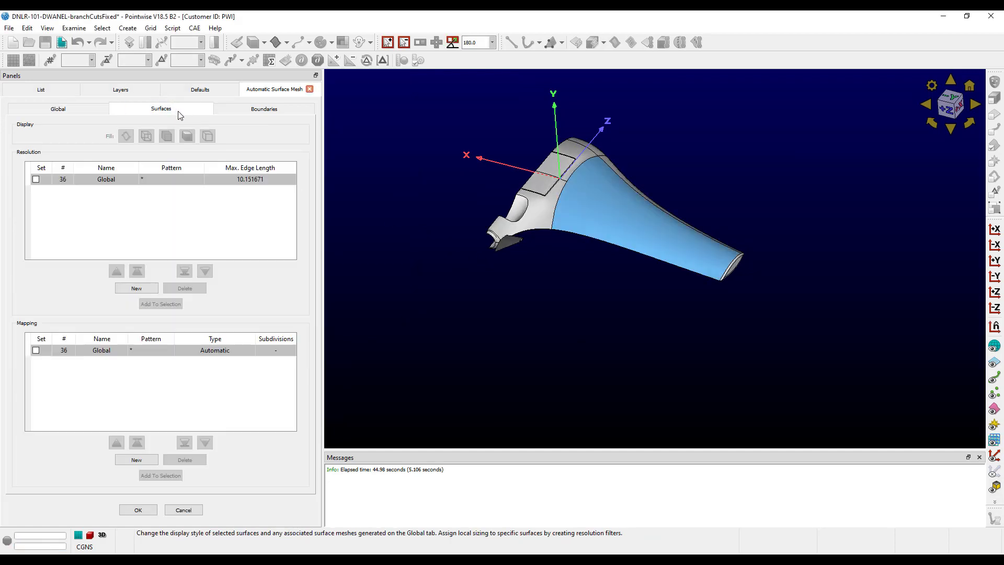
# Add a new resolution filter named 'wing tip' with Max. Edge Length 5.0
pyautogui.click(141, 288)
pyautogui.doubleClick(134, 191)
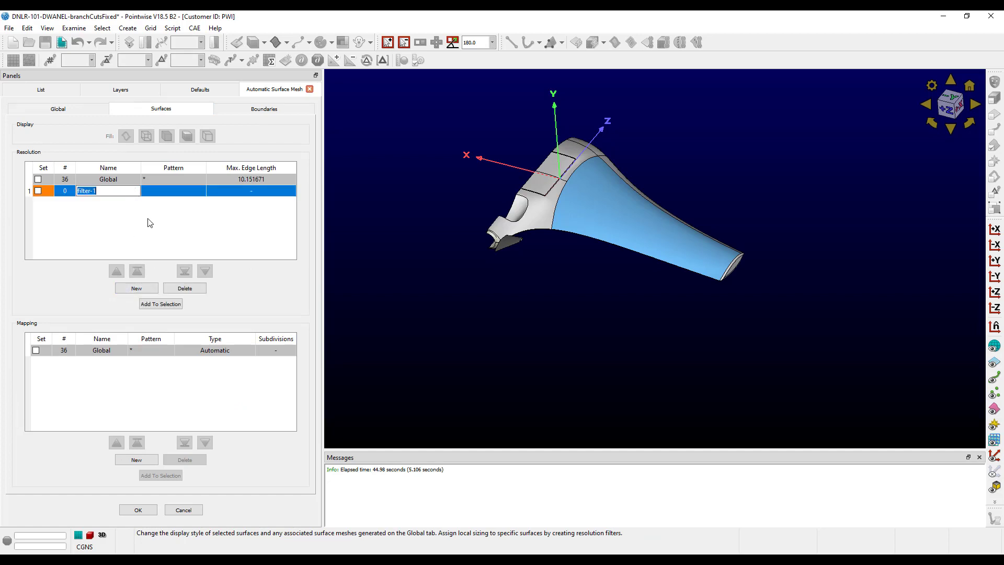
pyautogui.write('wing tip')
pyautogui.press('Tab')
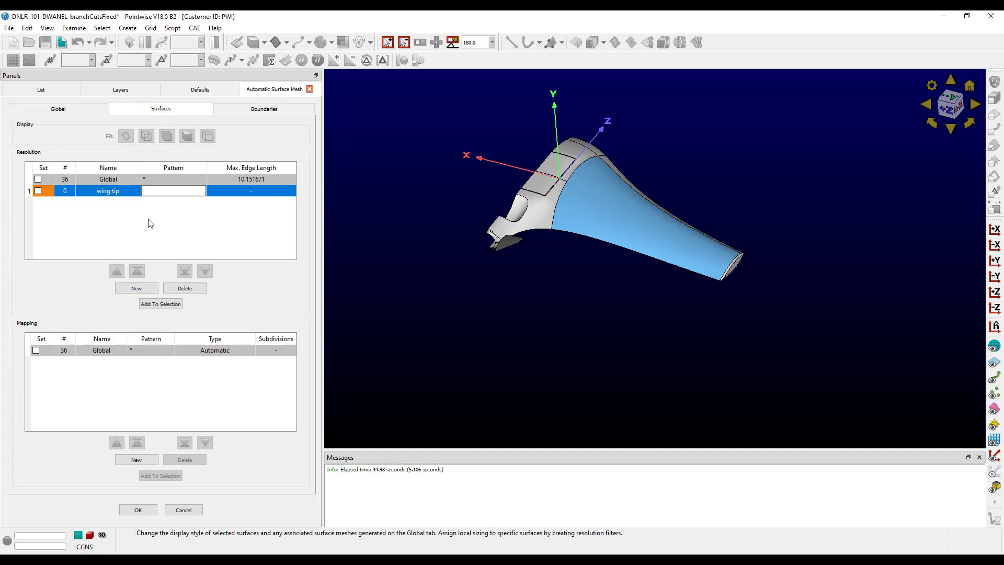
pyautogui.press('Tab')
pyautogui.write('5')
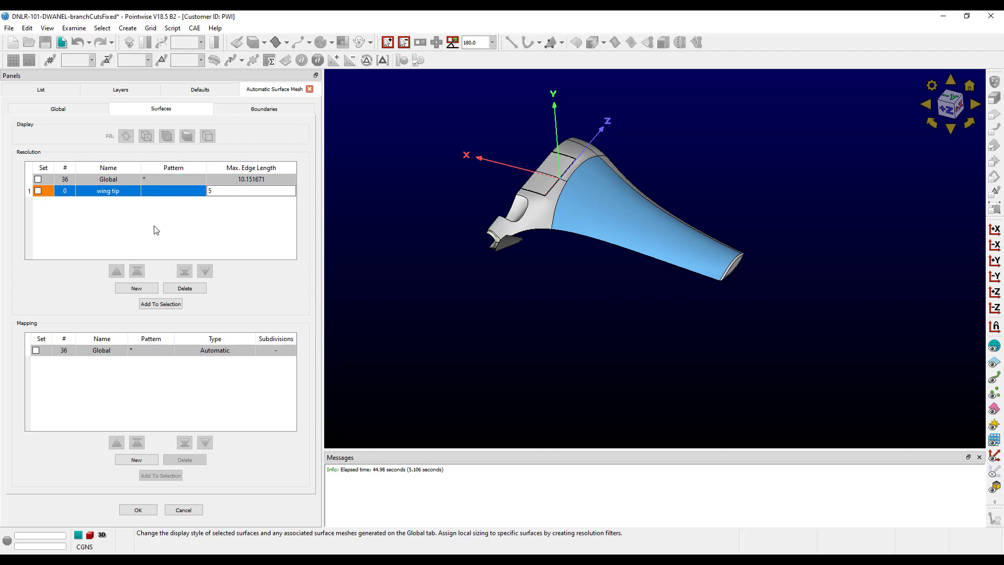
pyautogui.press('Return')
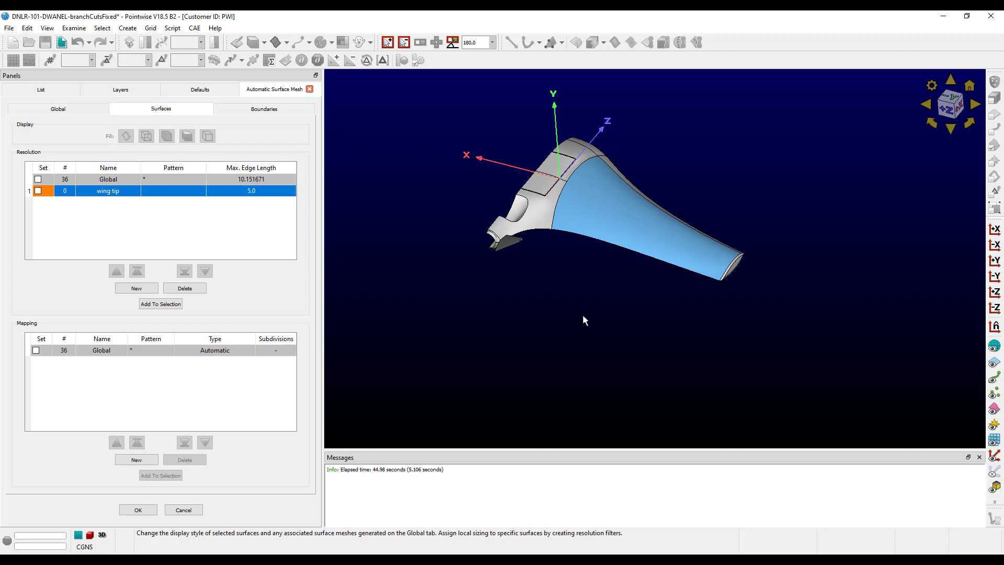
# Assign the wing-tip surface to the wing tip filter, then remove it and clear the selection
pyautogui.scroll(1, 735, 265)
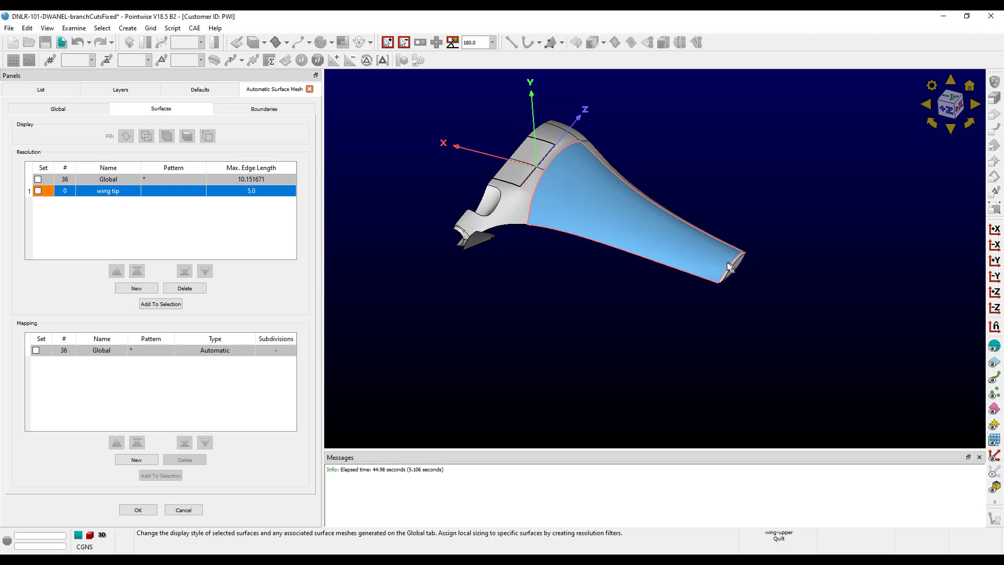
pyautogui.click(735, 265)
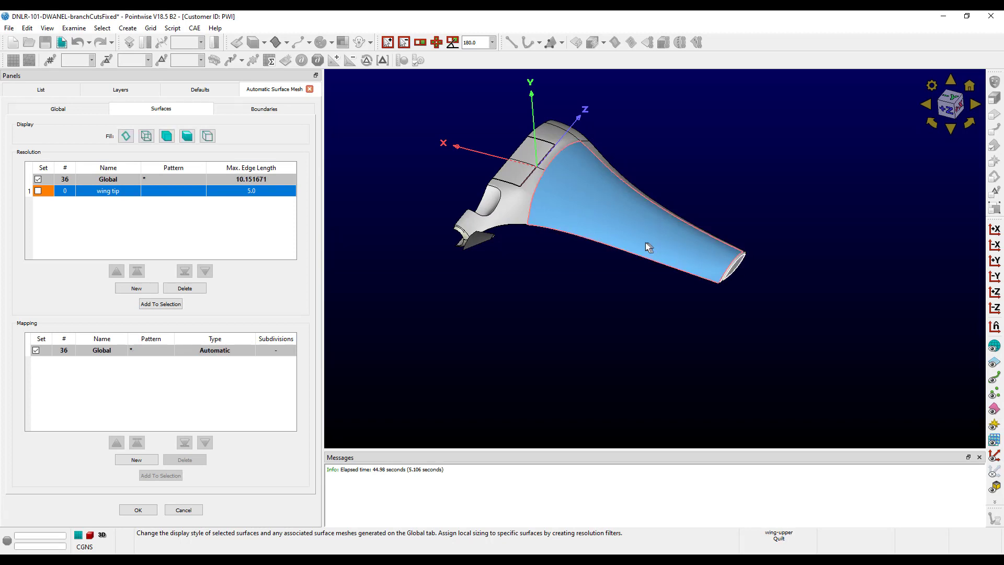
pyautogui.click(37, 191)
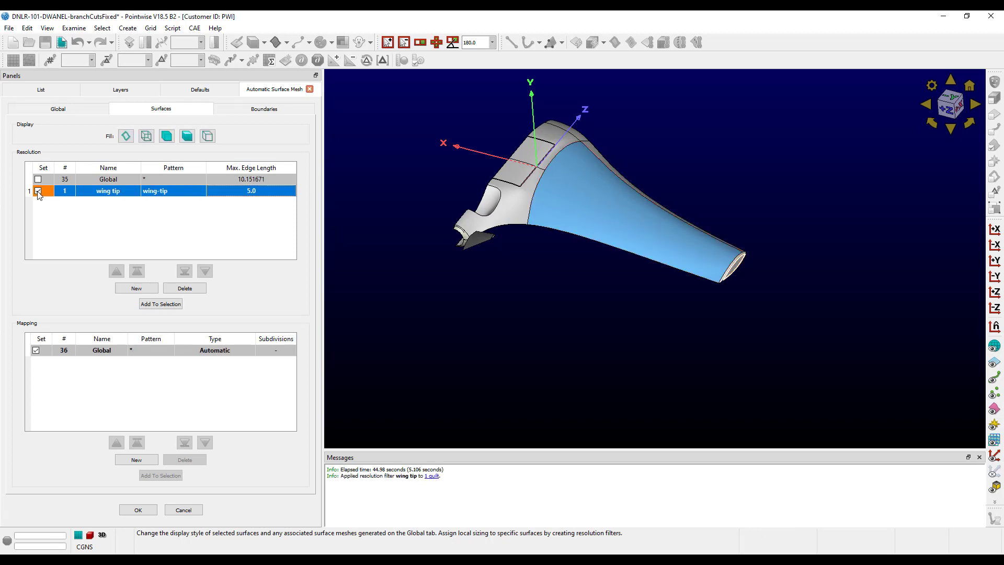
pyautogui.click(38, 190)
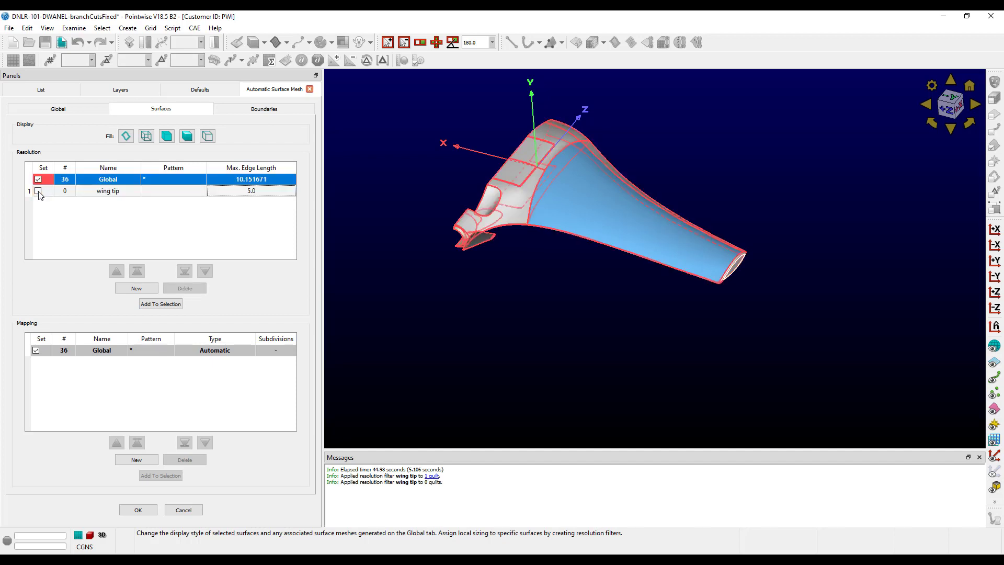
pyautogui.click(388, 274)
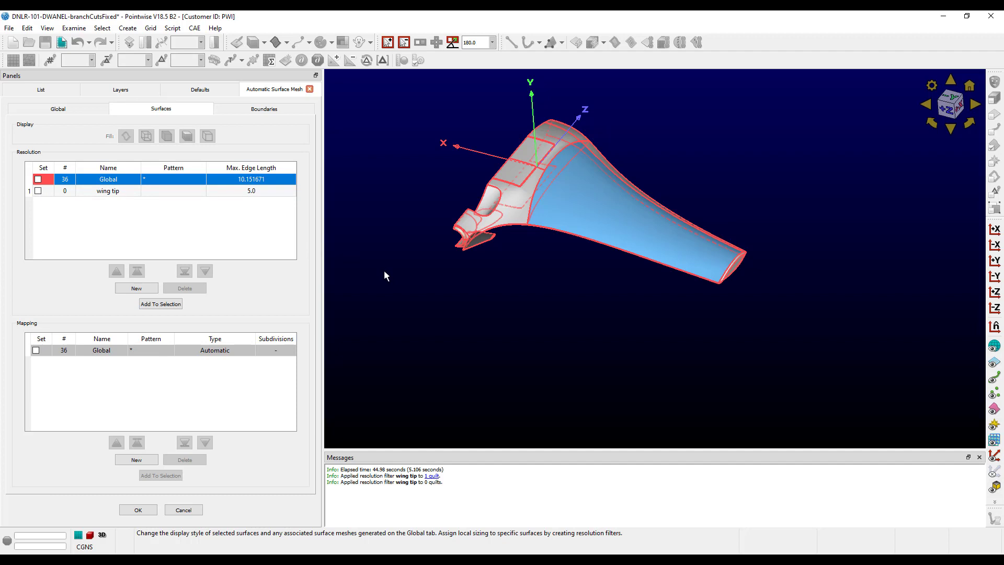
# Set the wing tip filter's pattern to wing-tip*, so it captures five surfaces
pyautogui.doubleClick(169, 196)
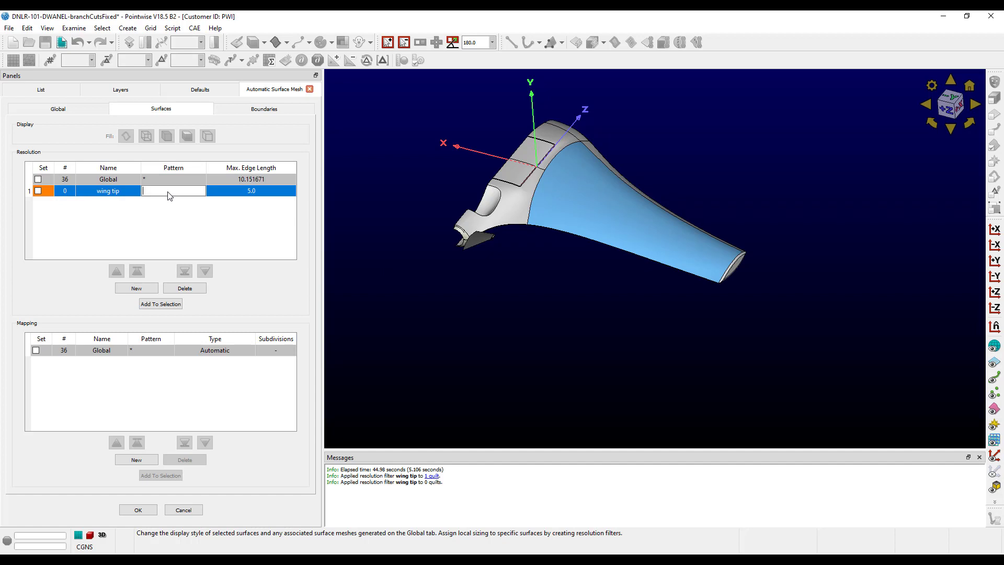
pyautogui.write('wing-tip*')
pyautogui.press('Return')
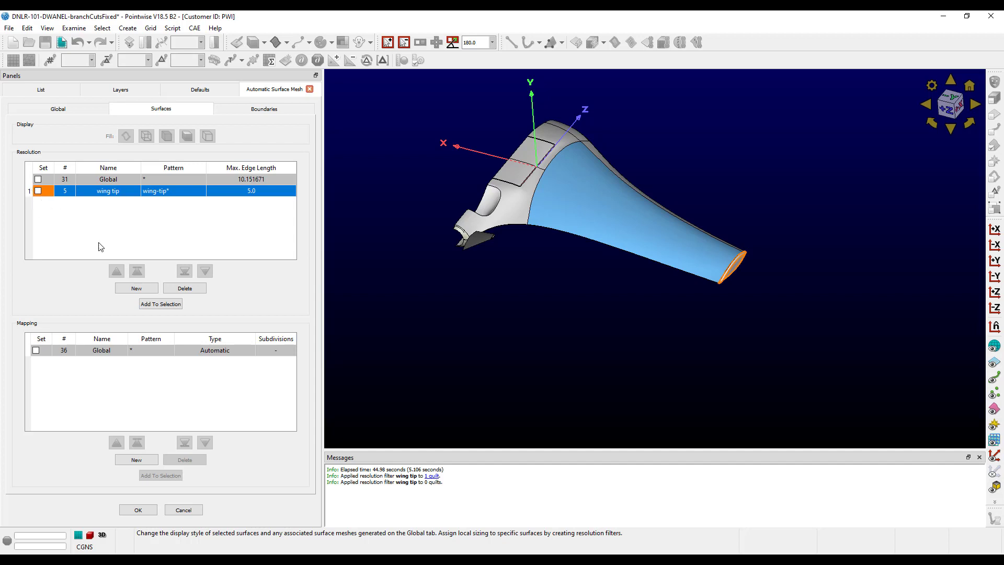
pyautogui.click(130, 287)
pyautogui.doubleClick(110, 204)
pyautogui.write('wing')
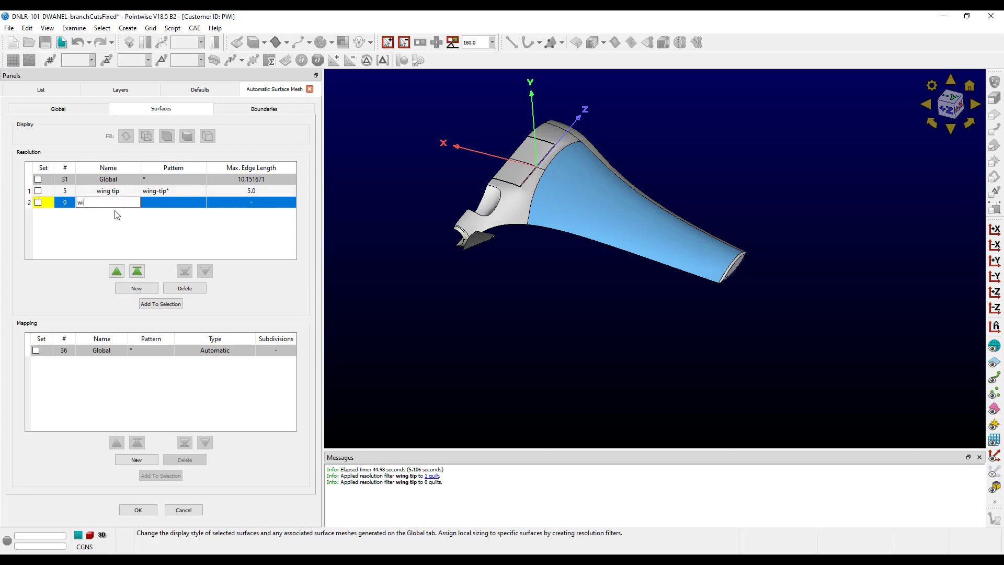
pyautogui.press('Tab')
pyautogui.write('wing*')
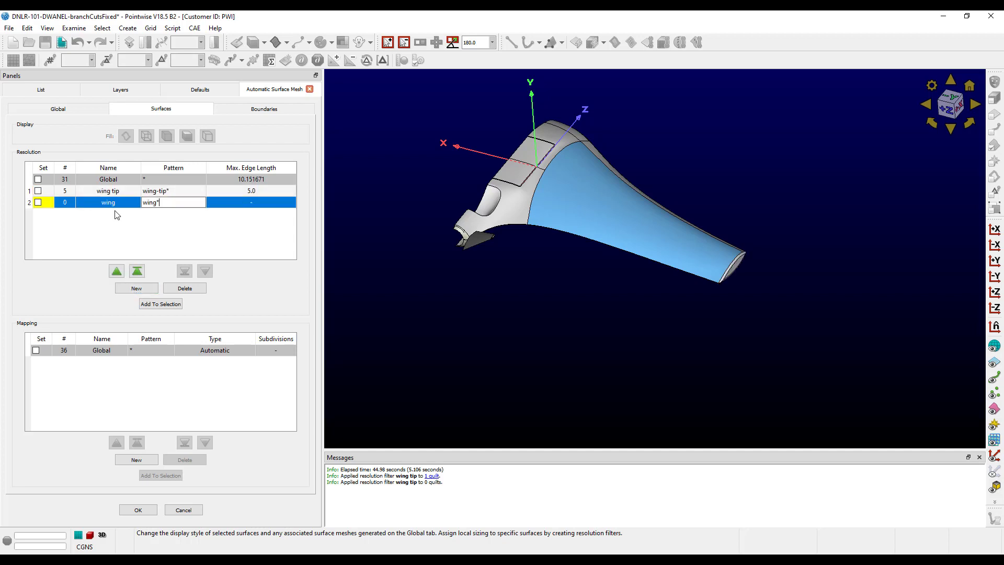
pyautogui.press('Return')
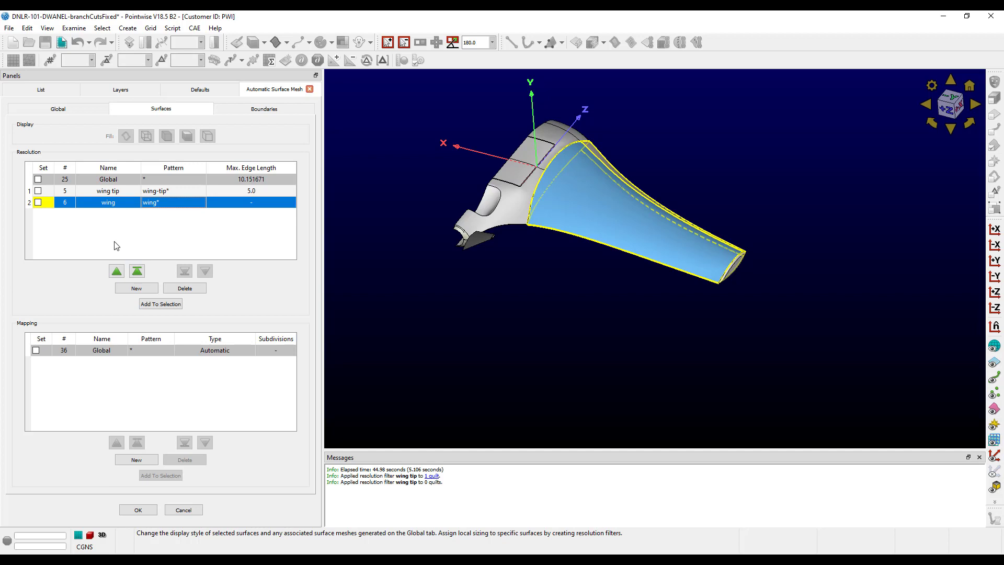
pyautogui.click(116, 271)
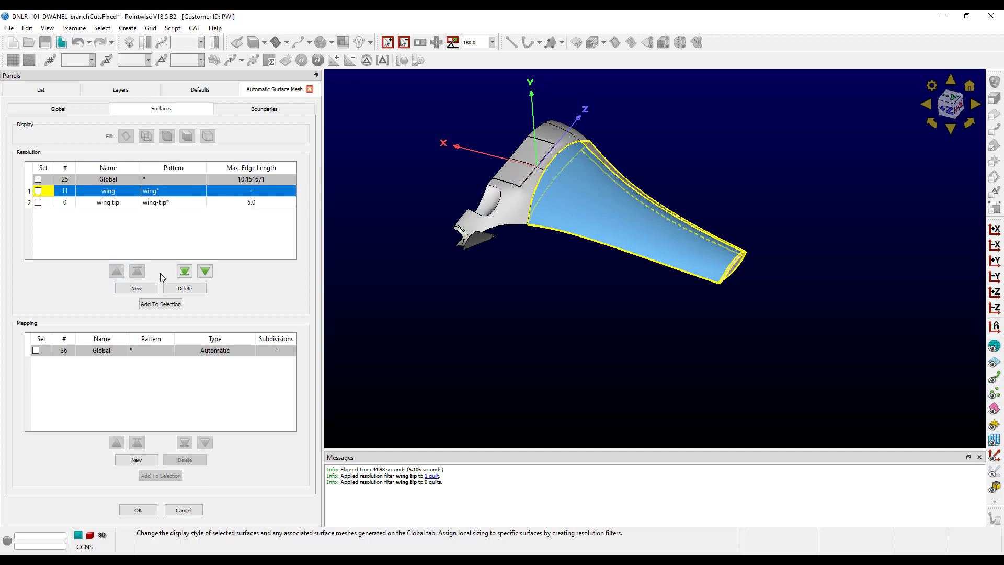
pyautogui.click(206, 272)
pyautogui.click(117, 271)
pyautogui.click(190, 287)
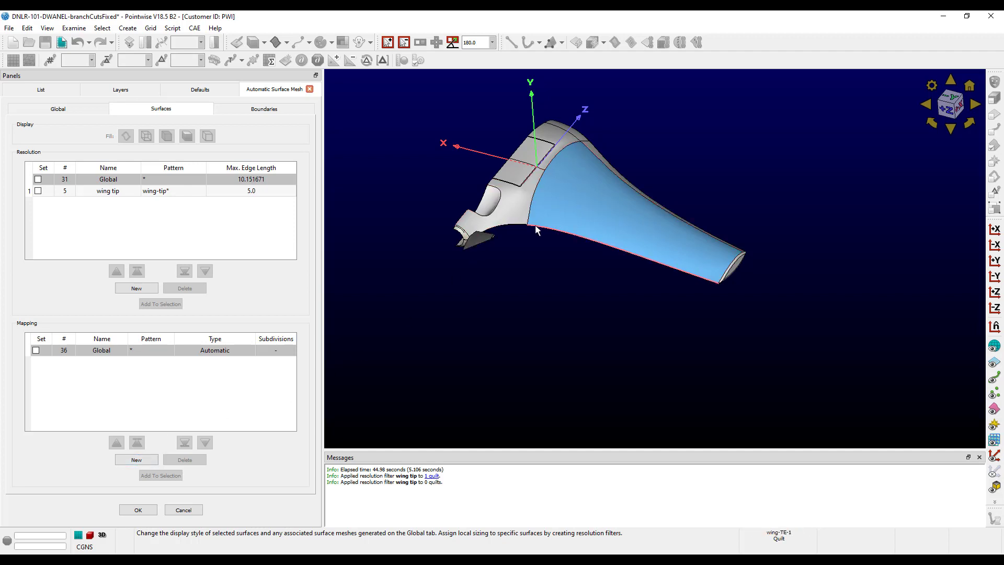
# Add a mapping filter named TE with pattern *TE* covering the two trailing-edge surfaces
pyautogui.scroll(5, 535, 224)
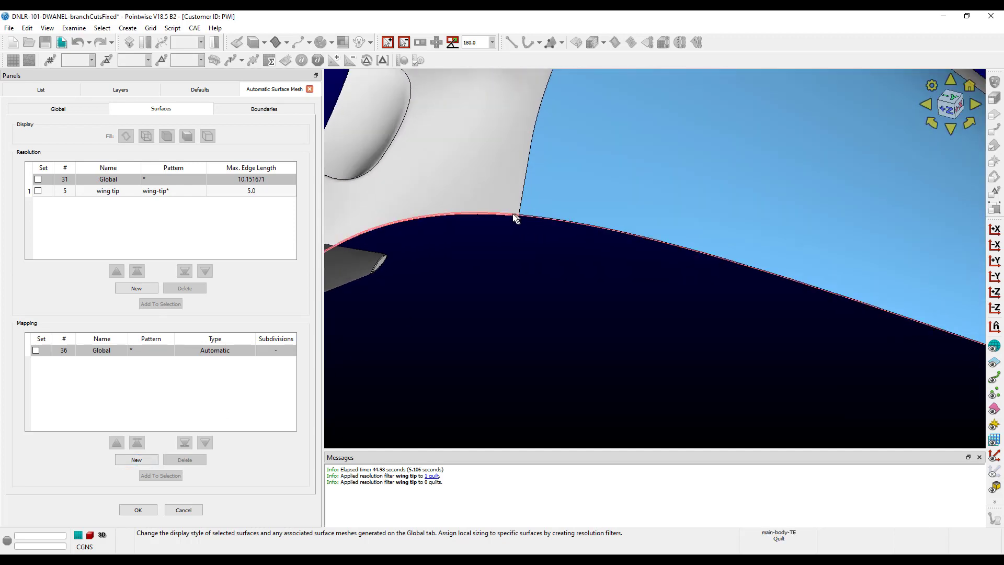
pyautogui.scroll(-5, 519, 226)
pyautogui.scroll(-3, 519, 227)
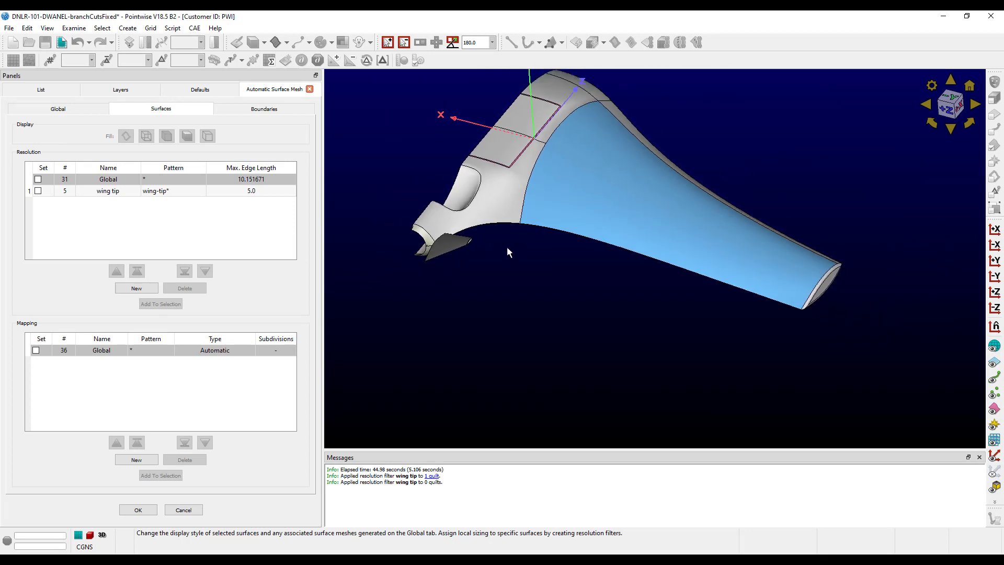
pyautogui.click(134, 460)
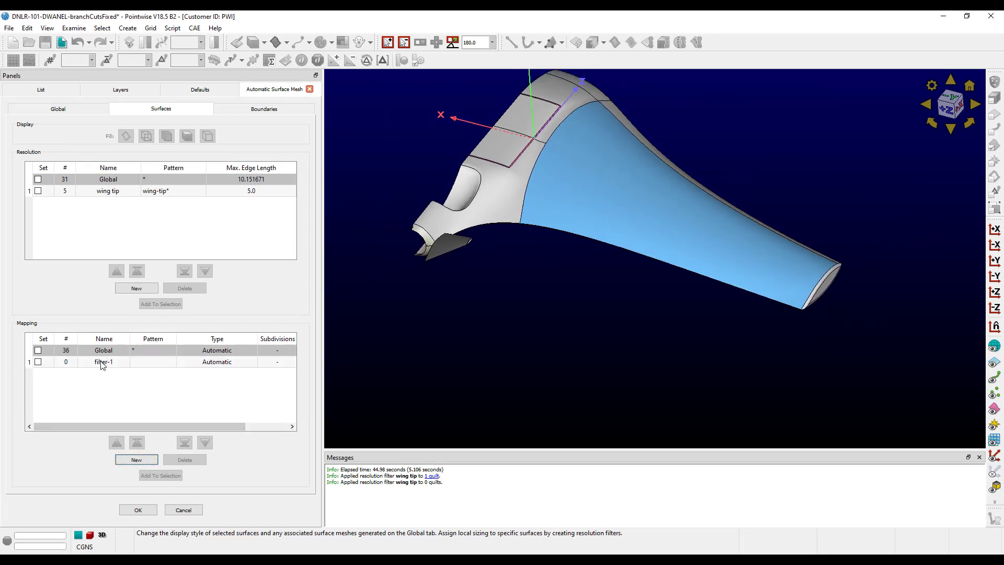
pyautogui.doubleClick(102, 364)
pyautogui.write('TE')
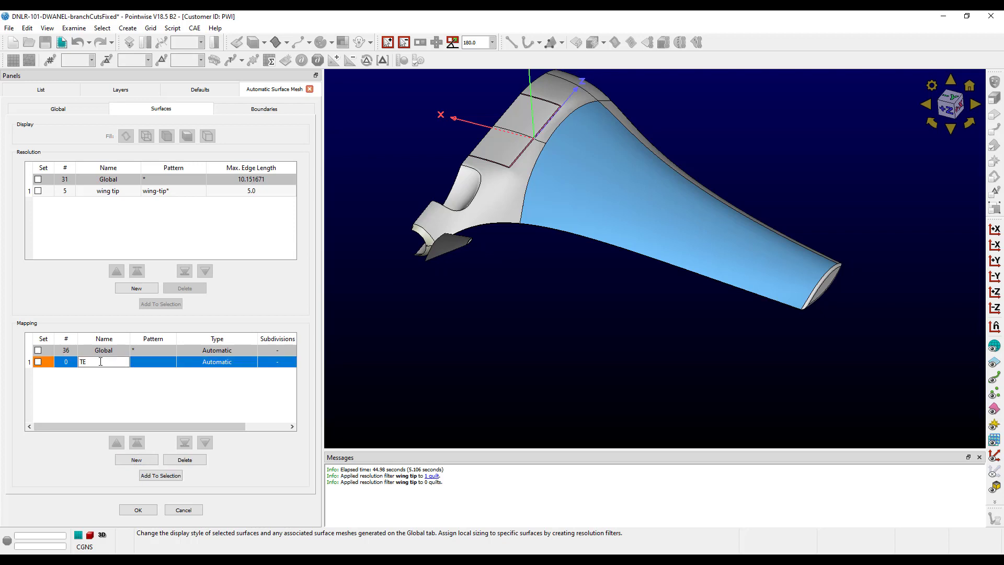
pyautogui.press('Tab')
pyautogui.write('*TE')
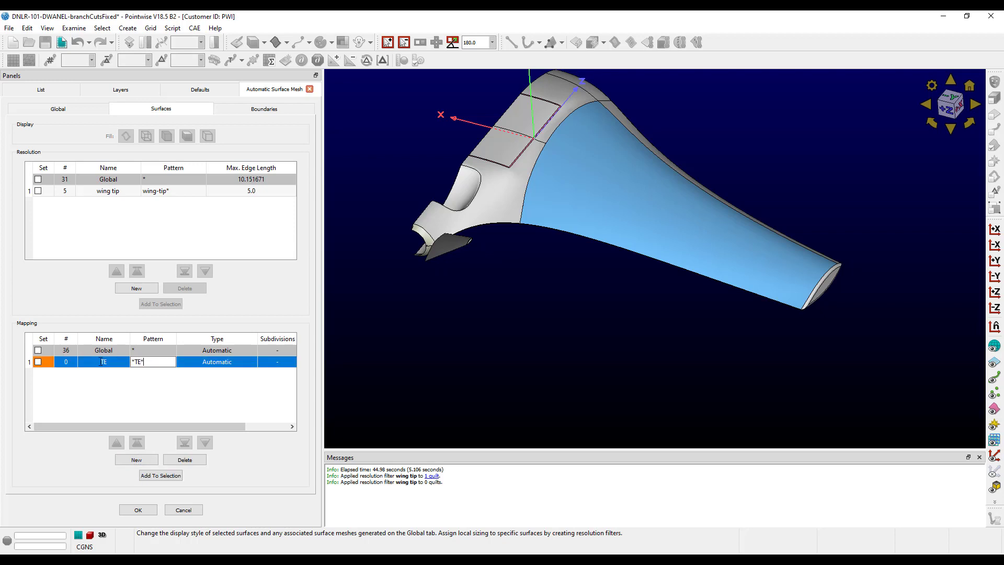
pyautogui.press('Return')
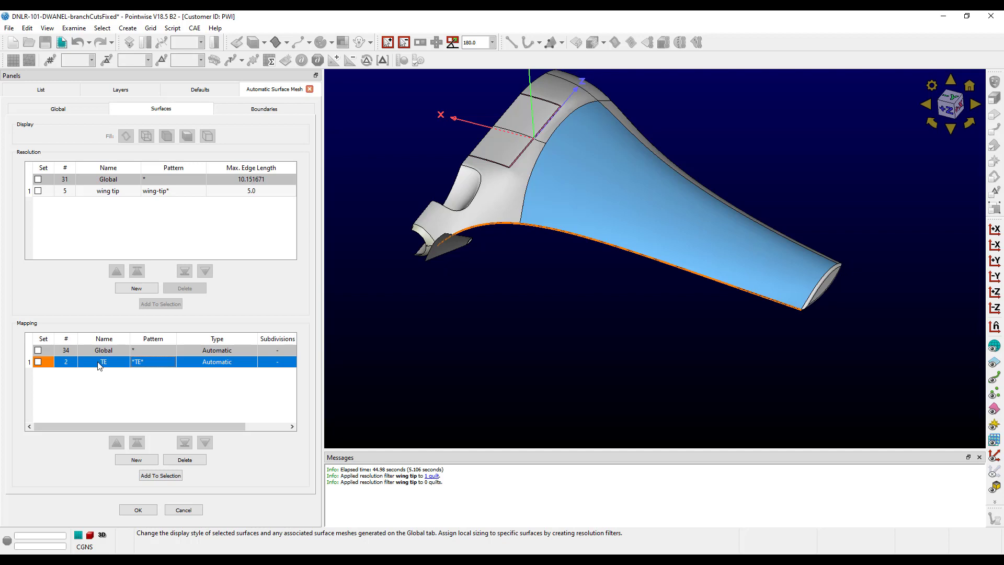
# Change the TE filter's mapping Type to Force and its Subdivisions to 7
pyautogui.click(205, 366)
pyautogui.click(205, 366)
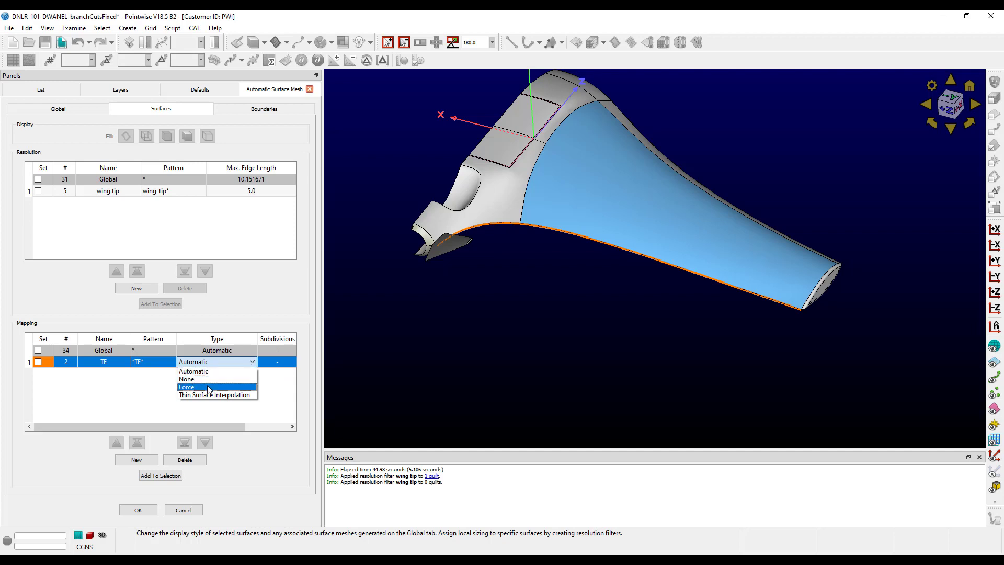
pyautogui.click(208, 387)
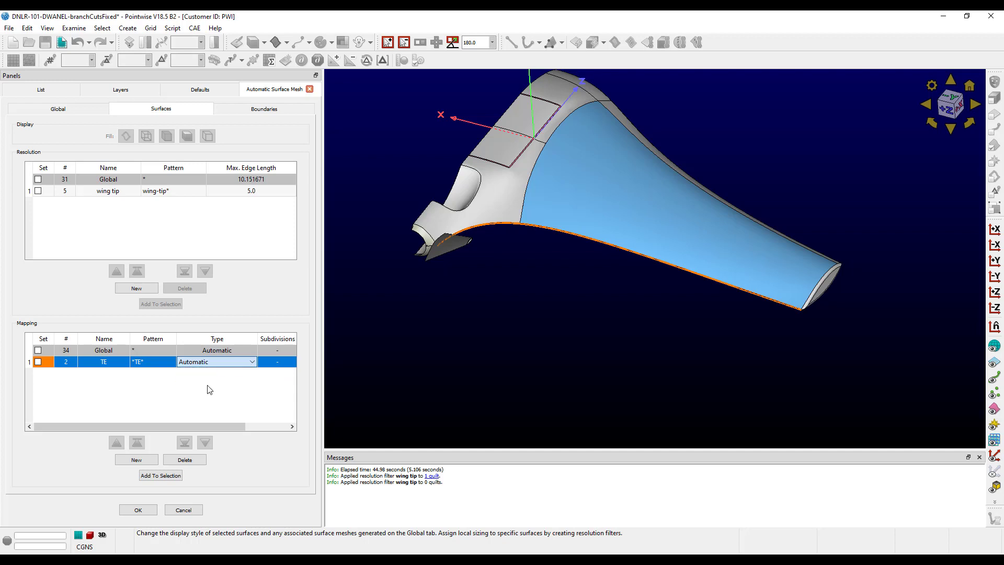
pyautogui.doubleClick(276, 361)
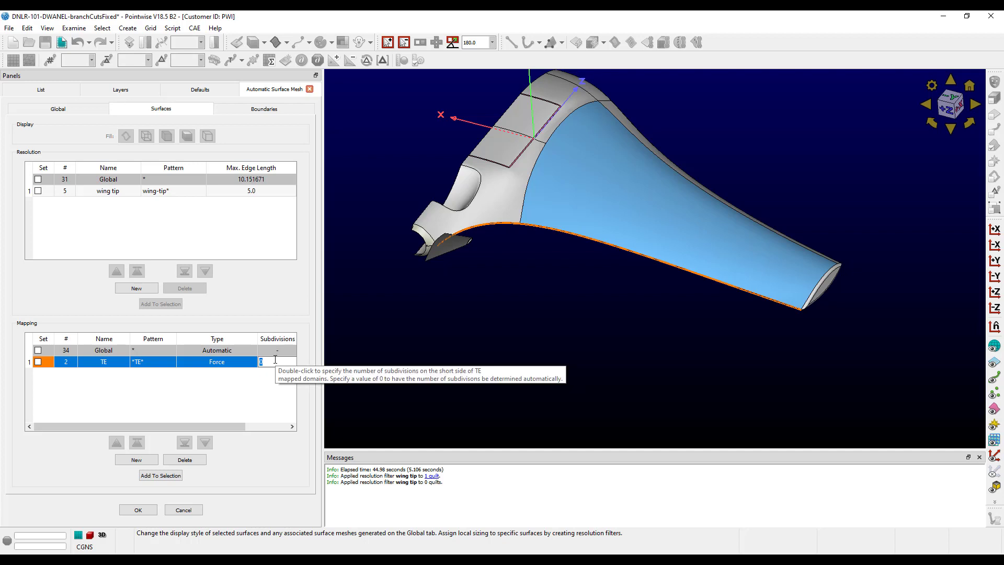
pyautogui.write('7')
pyautogui.press('Return')
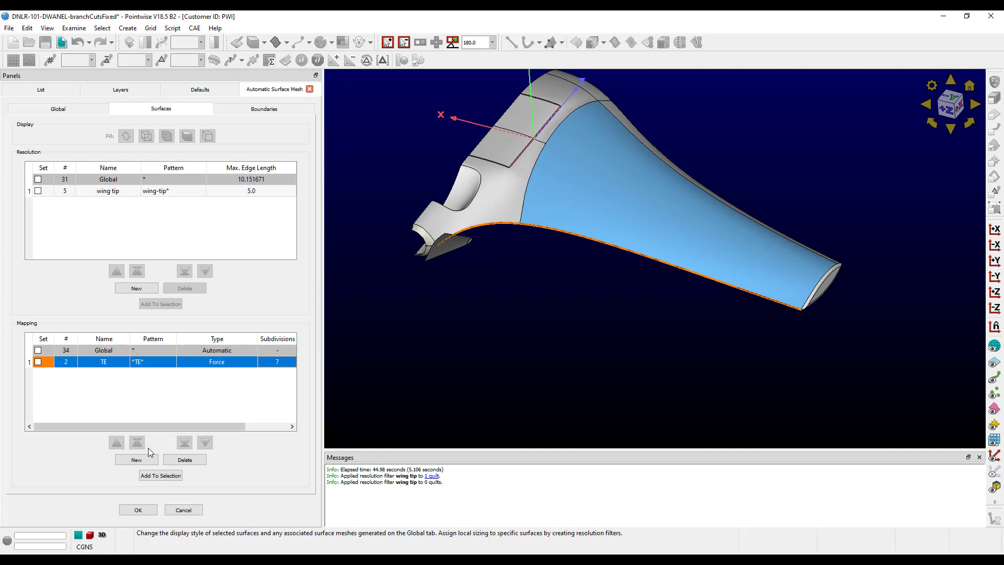
# Select the wing-LE surface and add an LE mapping filter with pattern *LE*
pyautogui.moveTo(692, 175)
pyautogui.mouseDown(button='right')
pyautogui.moveTo(589, 170)
pyautogui.moveTo(569, 271)
pyautogui.moveTo(613, 193)
pyautogui.moveTo(632, 191)
pyautogui.moveTo(618, 225)
pyautogui.moveTo(632, 202)
pyautogui.mouseUp(button='right')
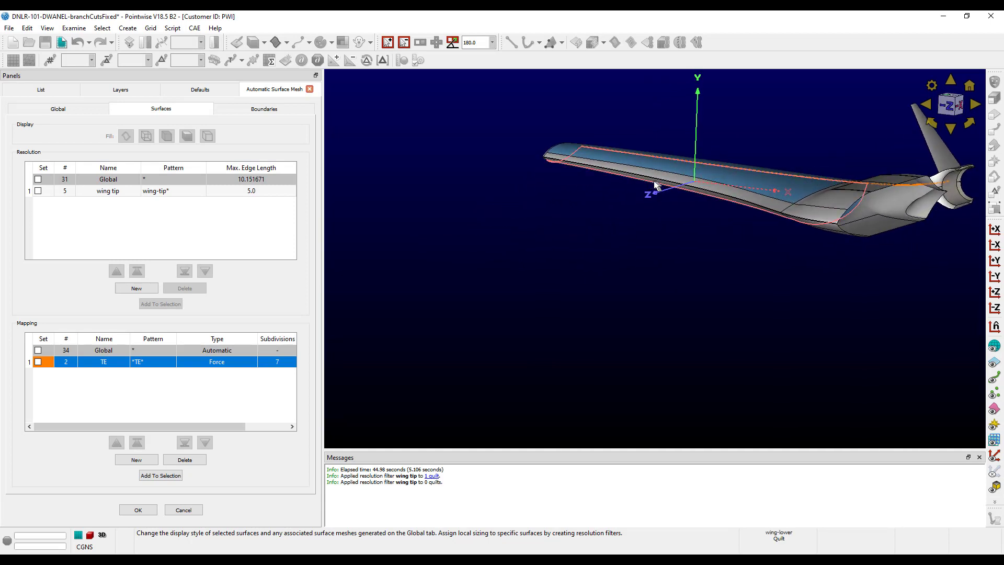
pyautogui.scroll(3, 669, 183)
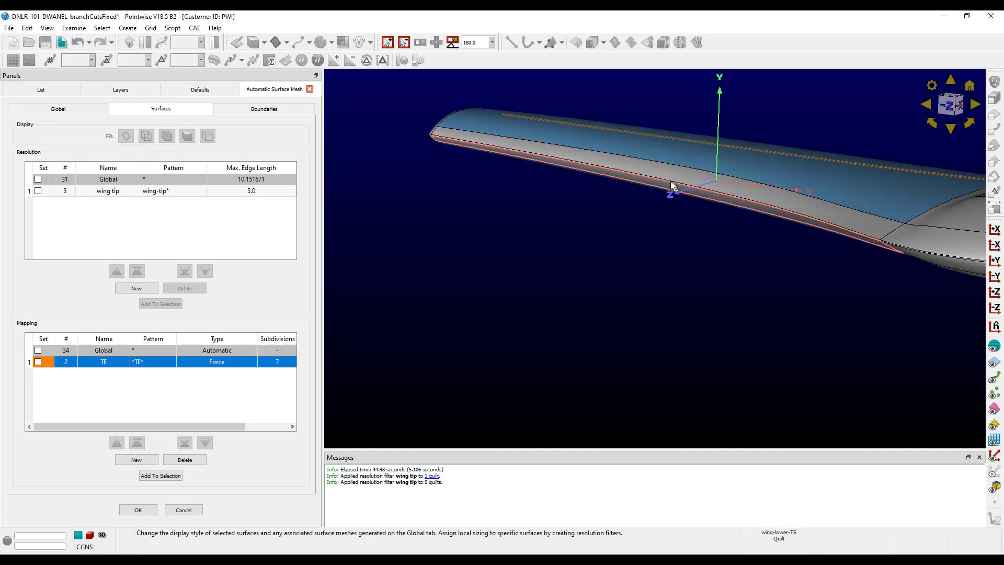
pyautogui.scroll(6, 670, 181)
pyautogui.click(675, 171)
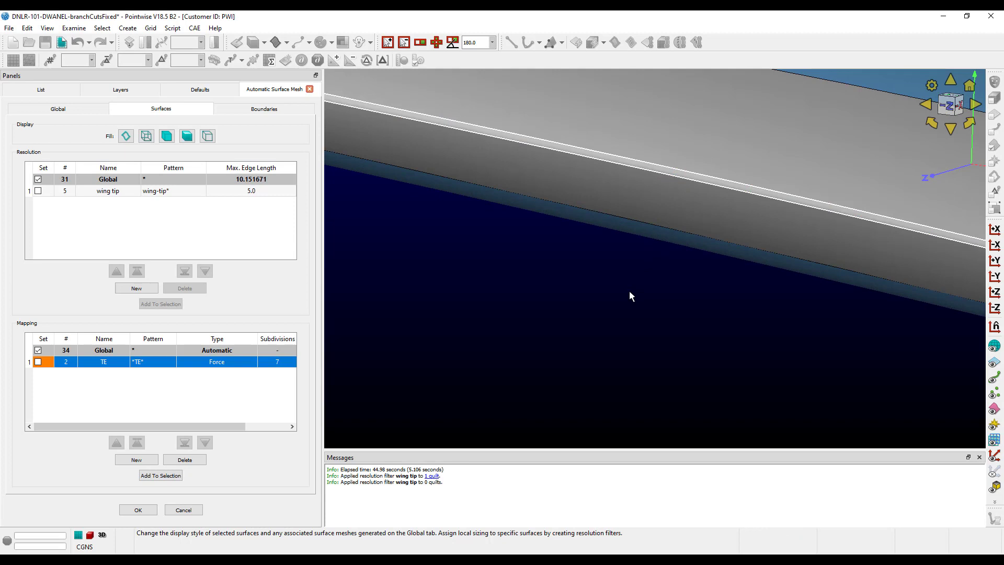
pyautogui.click(150, 460)
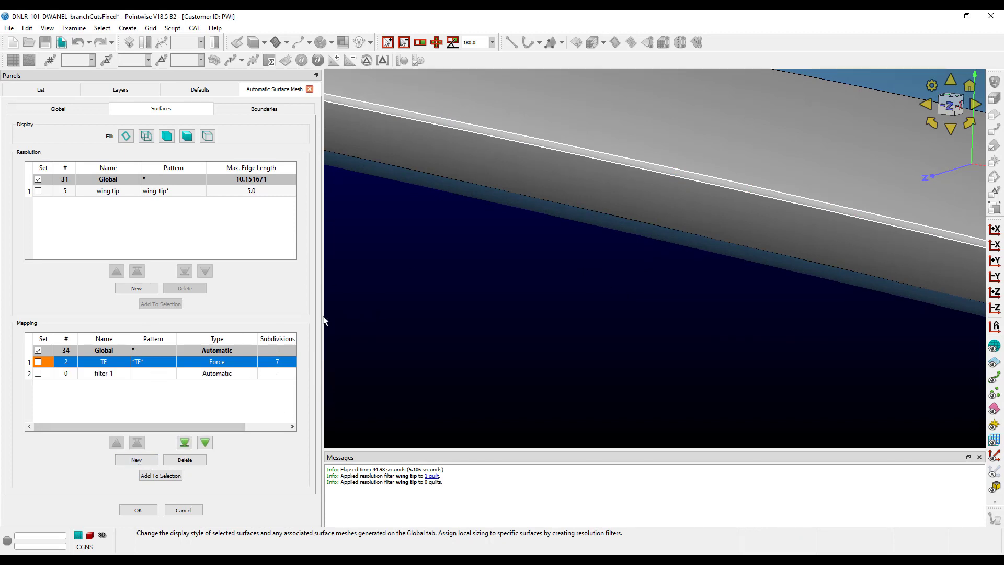
pyautogui.doubleClick(97, 373)
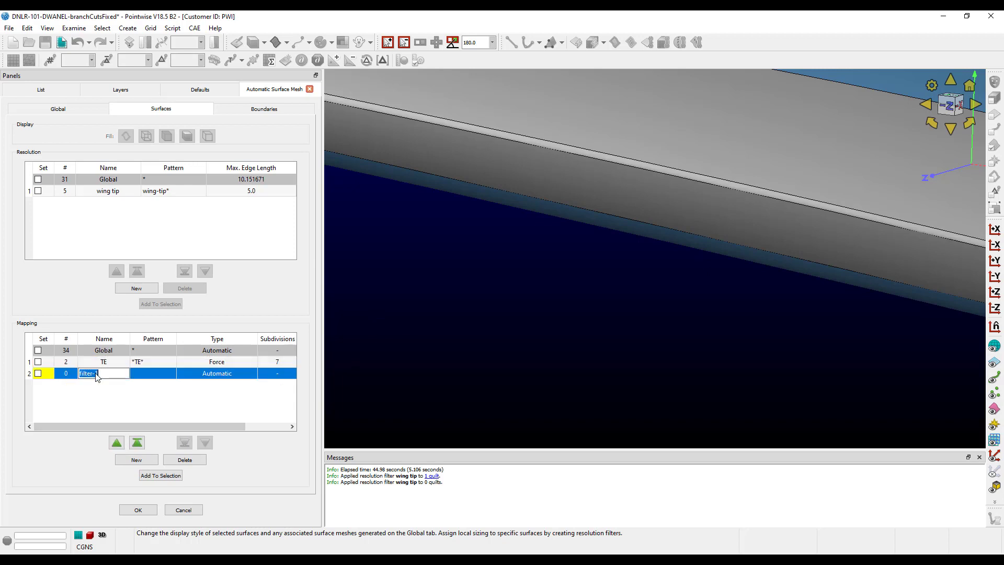
pyautogui.write('LE')
pyautogui.press('Tab')
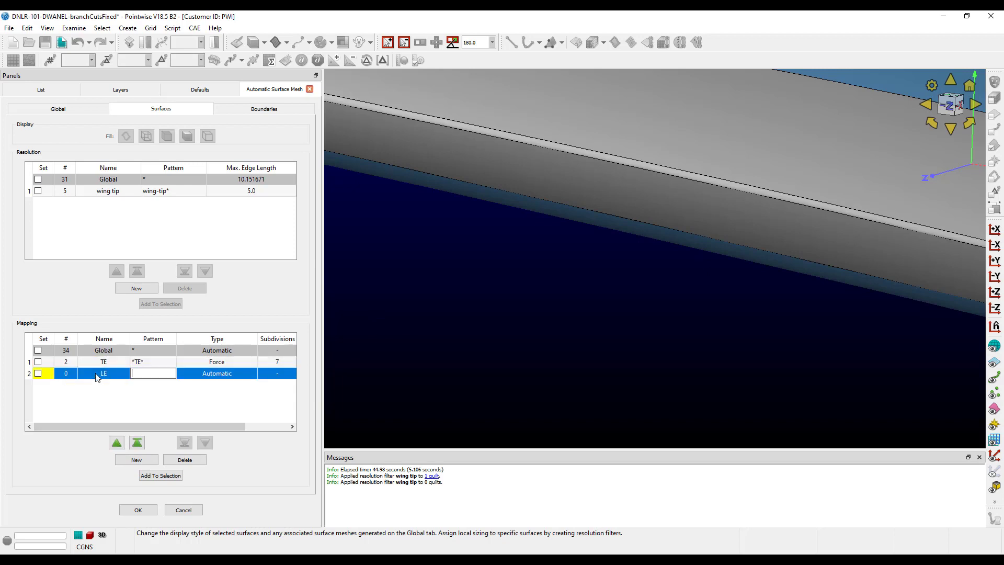
pyautogui.write('*LE*')
pyautogui.press('Return')
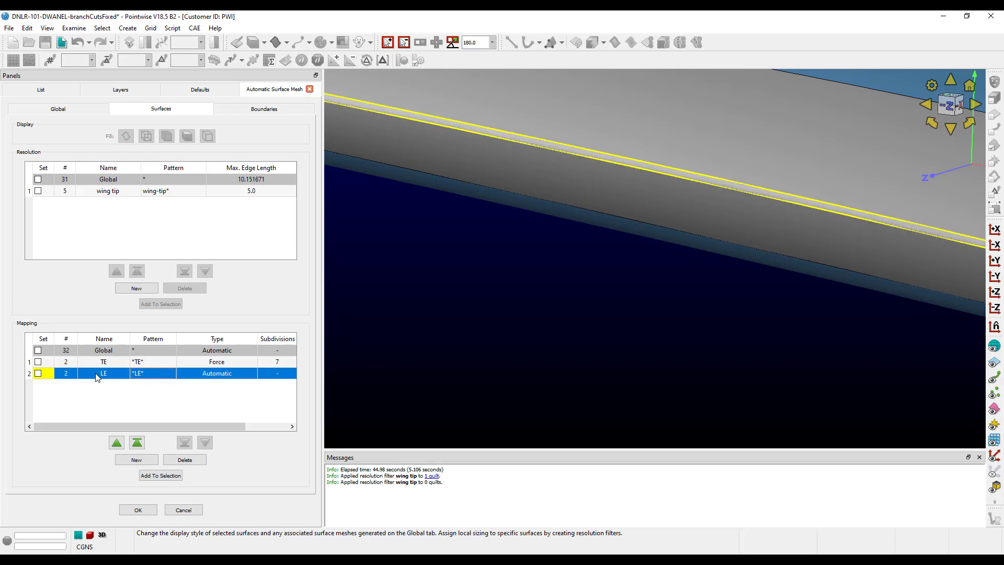
# Set the LE filter's mapping type to Thin Surface Interpolation
pyautogui.click(219, 379)
pyautogui.click(219, 379)
pyautogui.click(224, 408)
# Bring the wing tip into view, inspect the lower wing surface, then clear the selection
pyautogui.scroll(-6, 401, 365)
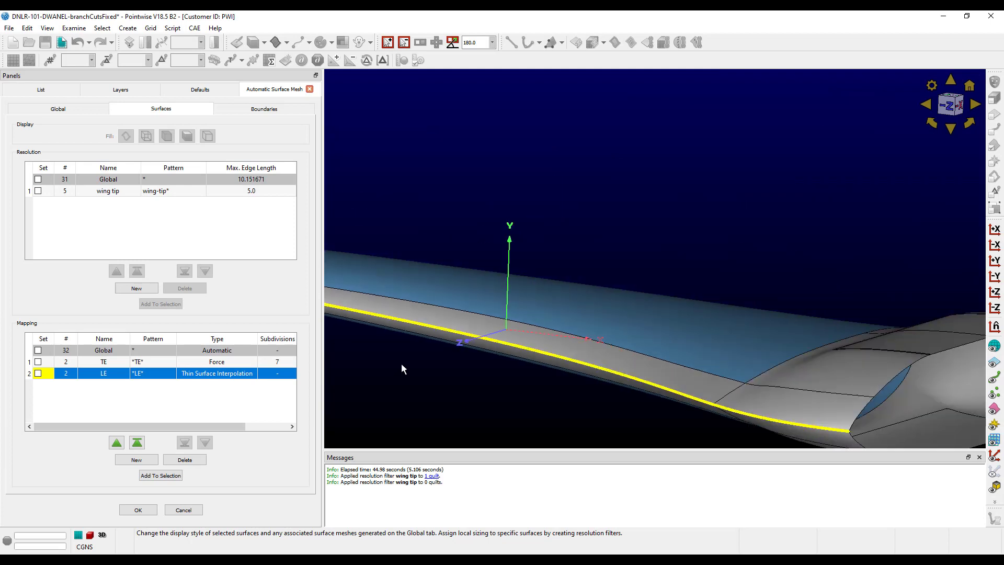
pyautogui.keyDown('ctrl'); pyautogui.moveTo(404, 368); pyautogui.dragTo(516, 321, button='right'); pyautogui.keyUp('ctrl')
pyautogui.scroll(2, 448, 268)
pyautogui.click(445, 270)
pyautogui.click(399, 405)
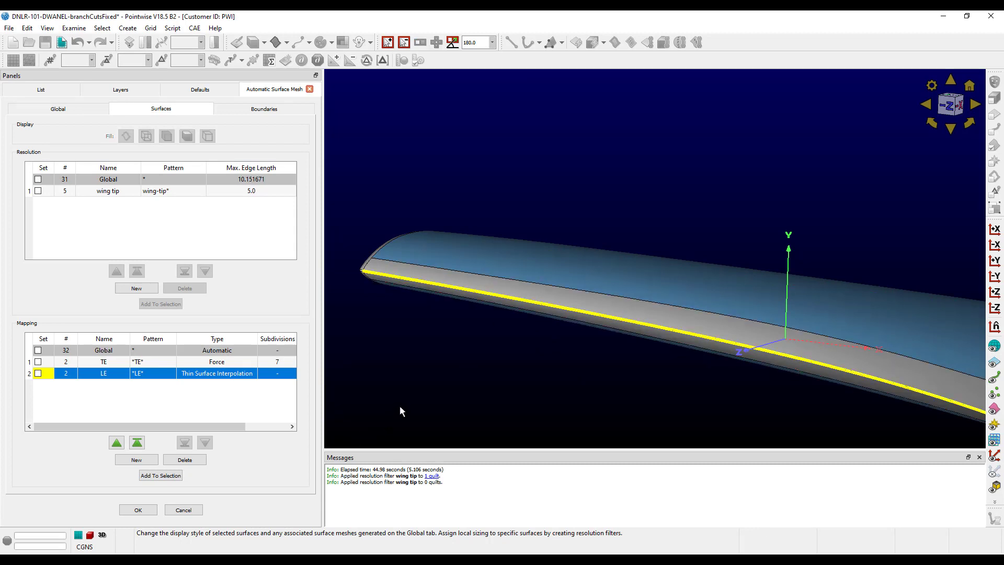
# Add a new mapping filter with the pattern '*TS*, surface*'
pyautogui.click(137, 460)
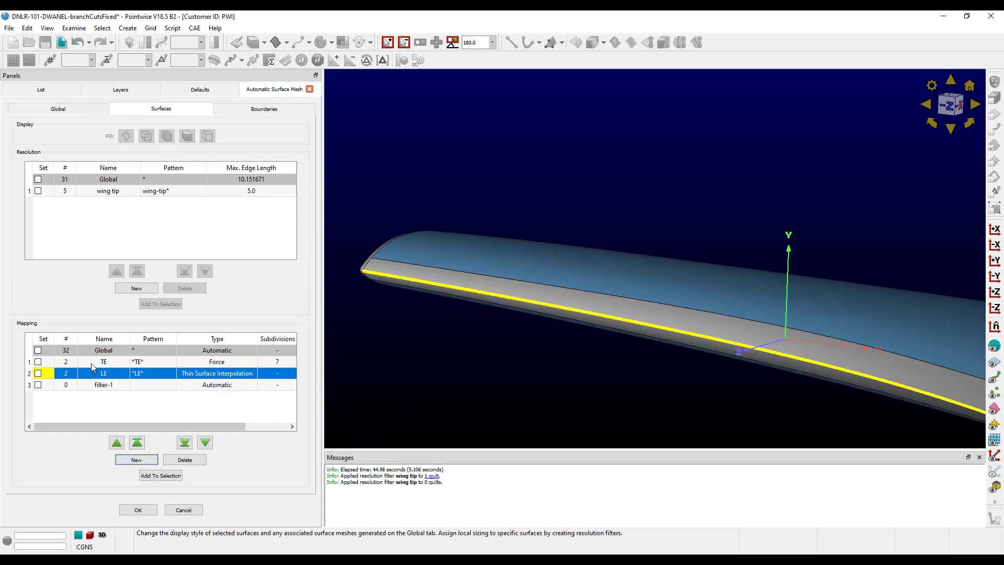
pyautogui.doubleClick(143, 386)
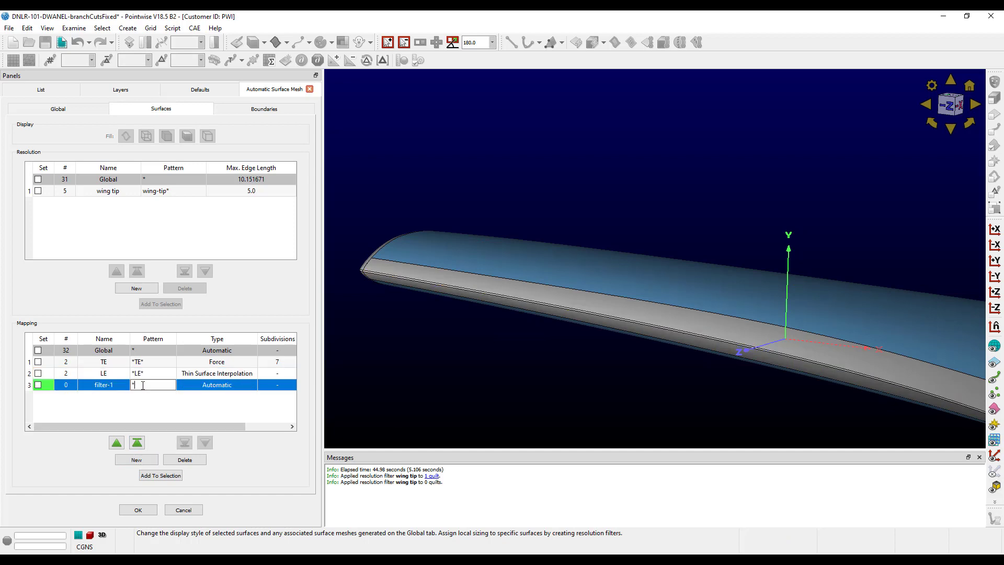
pyautogui.write('*TS*')
pyautogui.press('Return')
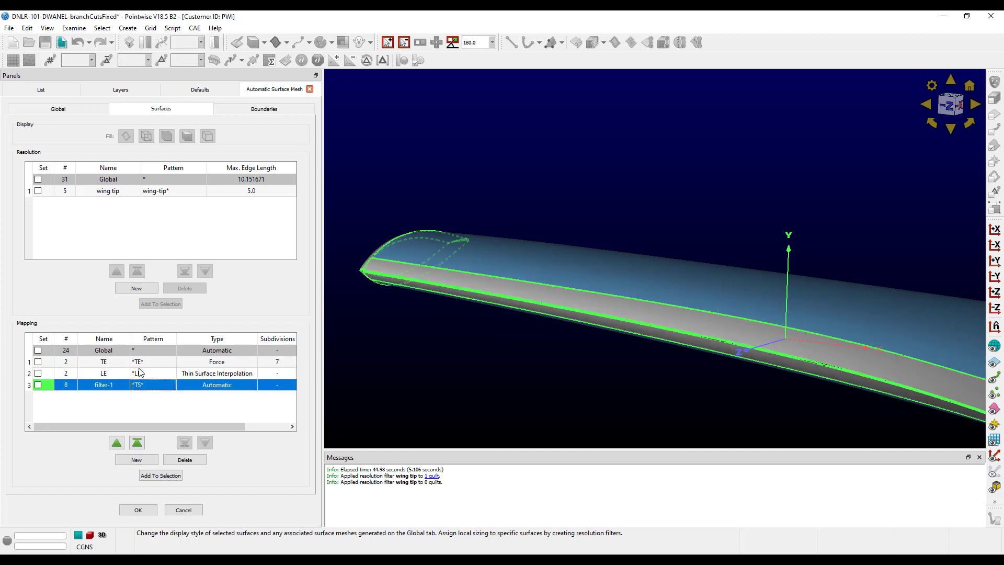
pyautogui.doubleClick(149, 387)
pyautogui.click(151, 390)
pyautogui.press('Return')
# Set the new filter's mapping type to None and rename it Disable
pyautogui.scroll(-5, 407, 291)
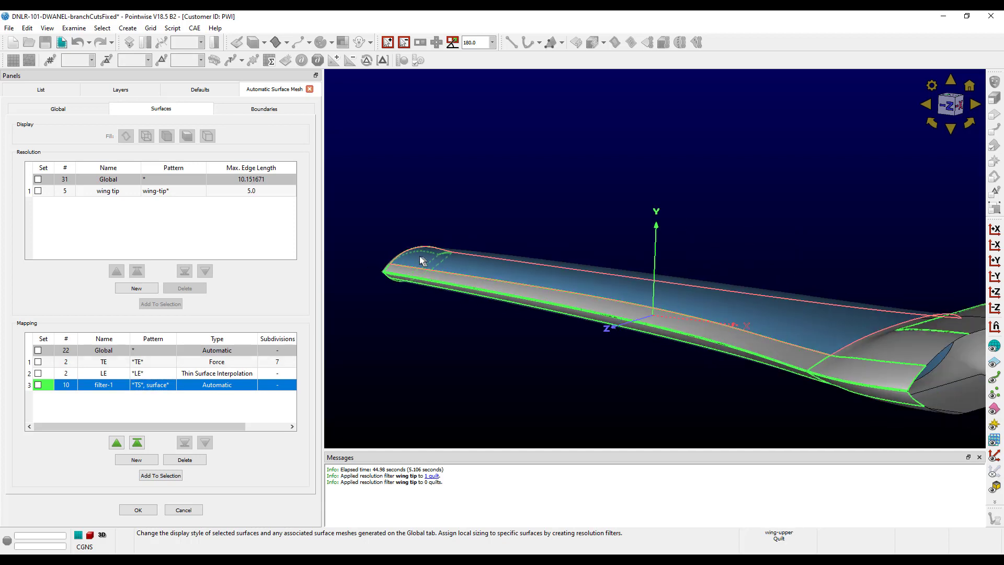
pyautogui.click(201, 387)
pyautogui.click(210, 384)
pyautogui.click(193, 400)
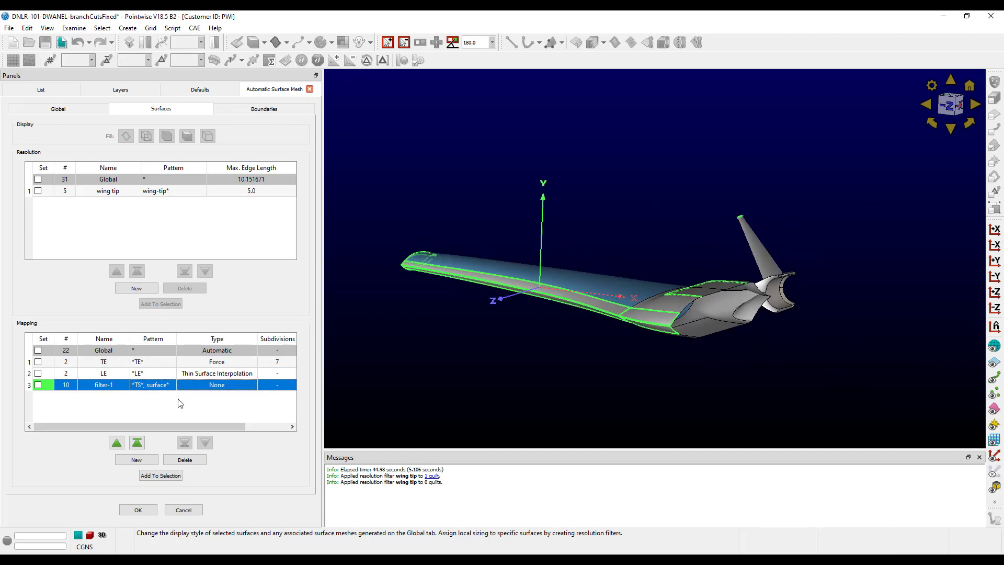
pyautogui.doubleClick(118, 387)
pyautogui.write('Disa')
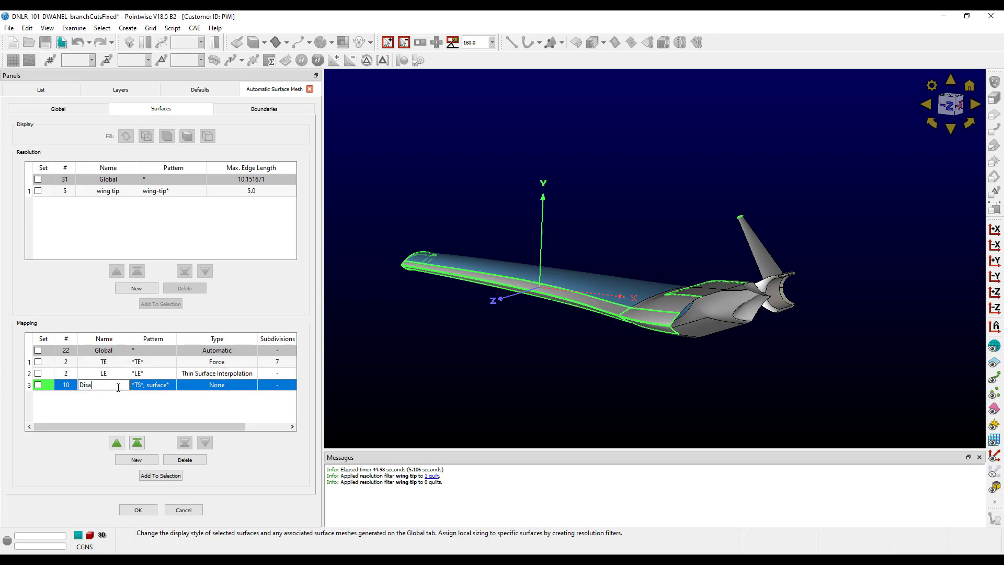
pyautogui.write('ble')
pyautogui.press('Return')
# Orbit the aircraft and inspect the matched tail fillet surfaces, then clear the selection
pyautogui.moveTo(444, 330); pyautogui.dragTo(567, 409, button='right')
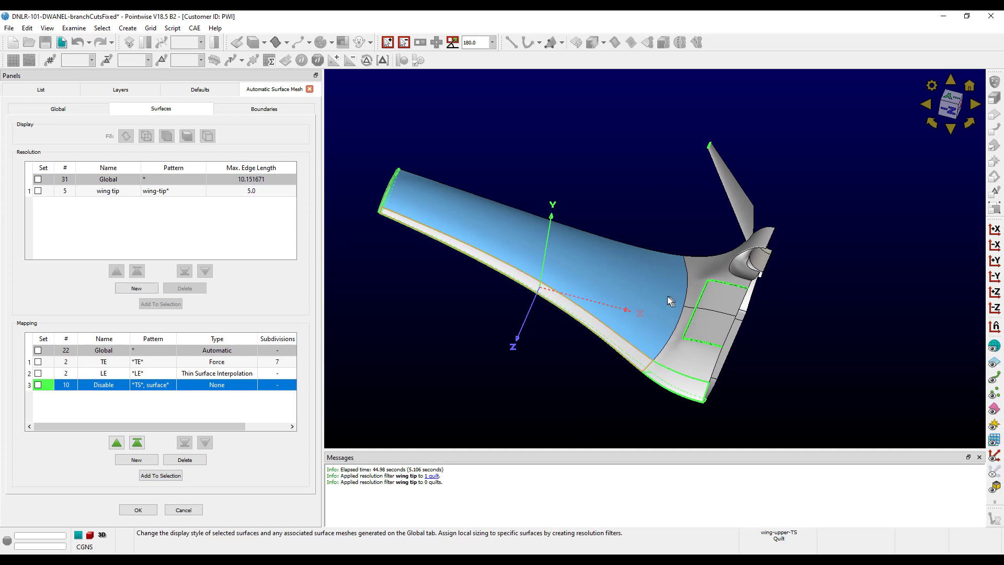
pyautogui.click(691, 267)
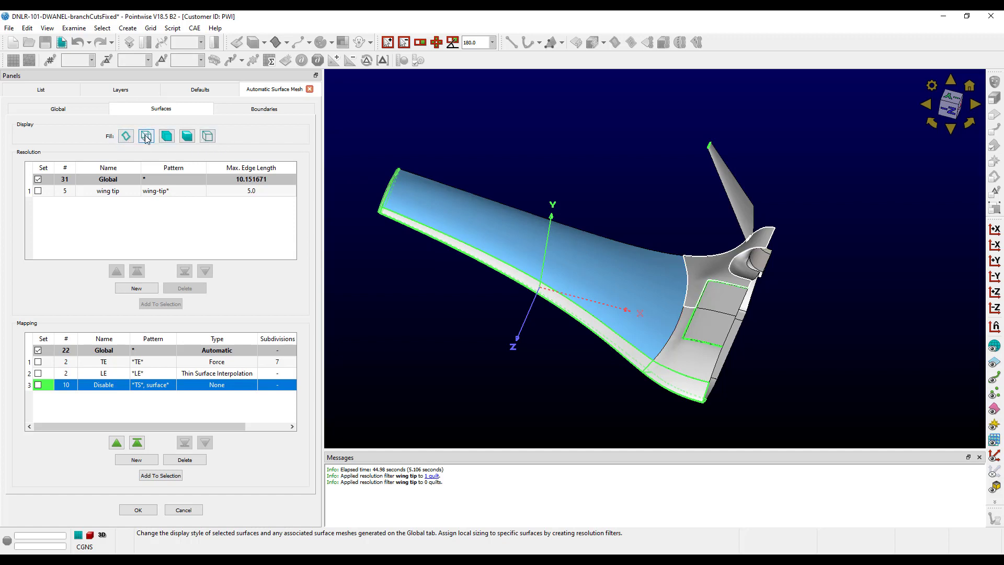
pyautogui.click(695, 227)
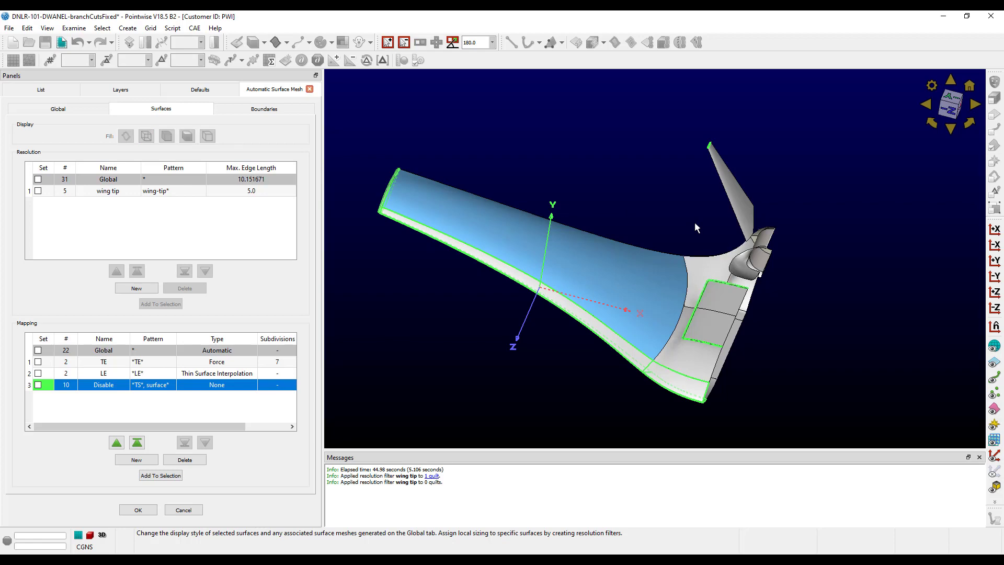
# Generate the surface mesh from the Global tab and review the area ratio, aspect ratio and max angle counts
pyautogui.click(92, 108)
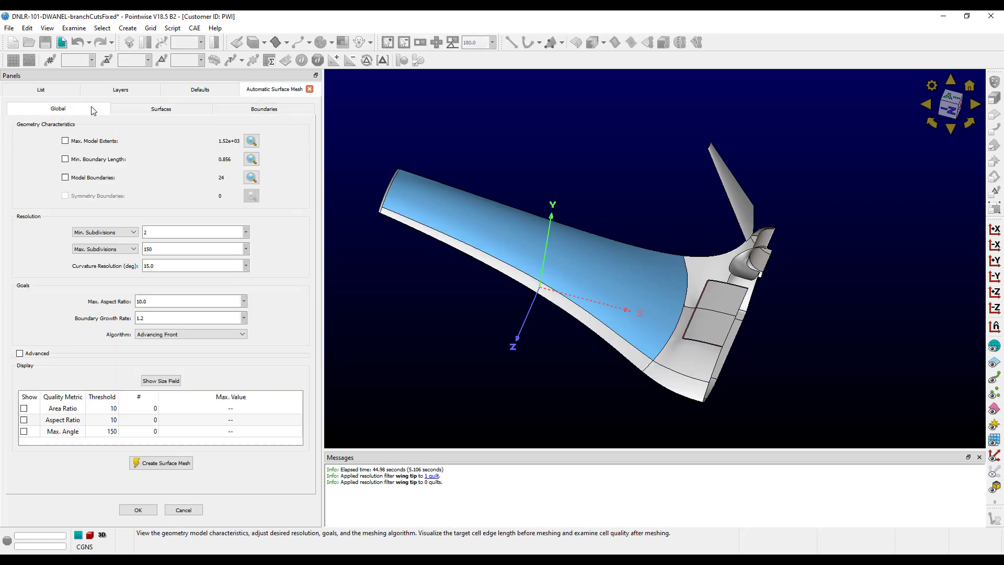
pyautogui.click(173, 464)
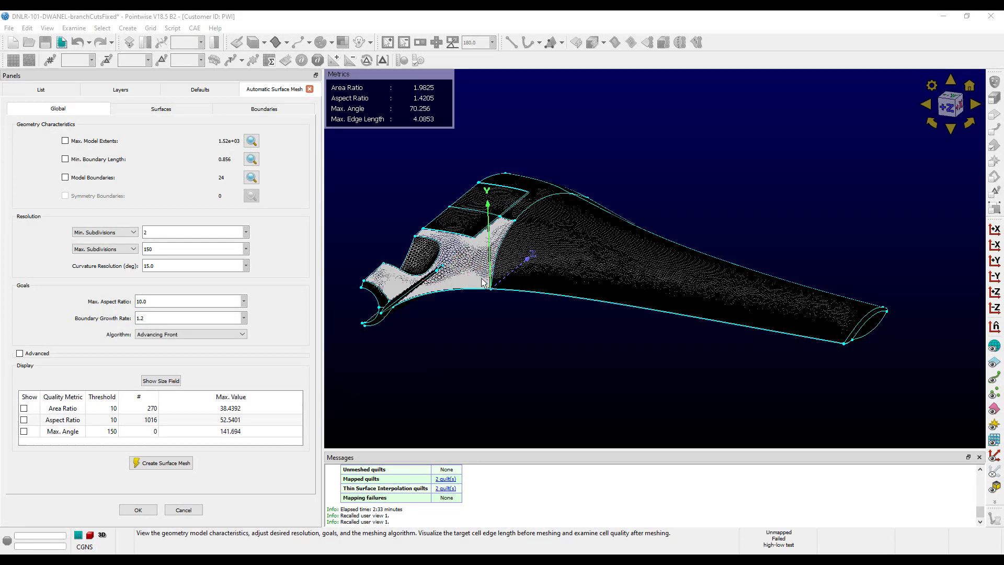
pyautogui.scroll(6, 491, 290)
pyautogui.scroll(5, 491, 291)
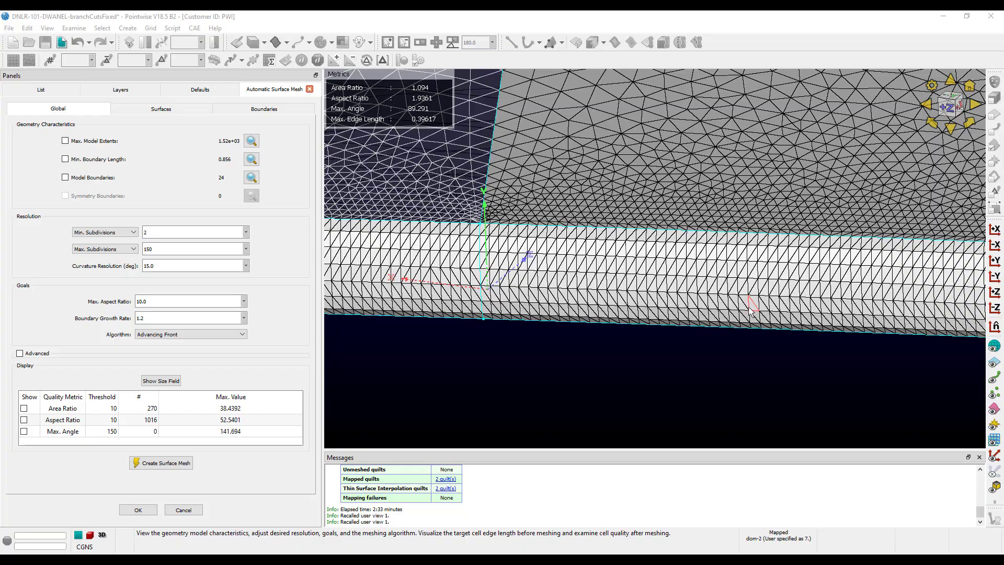
pyautogui.scroll(-10, 749, 309)
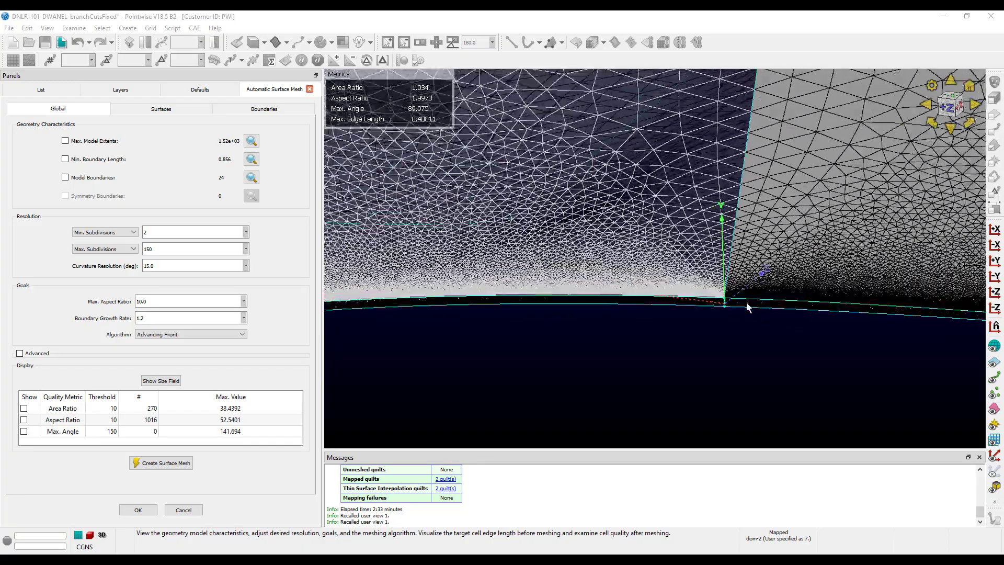
pyautogui.scroll(-10, 748, 303)
pyautogui.moveTo(923, 186); pyautogui.dragTo(900, 208, button='right')
pyautogui.scroll(10, 897, 207)
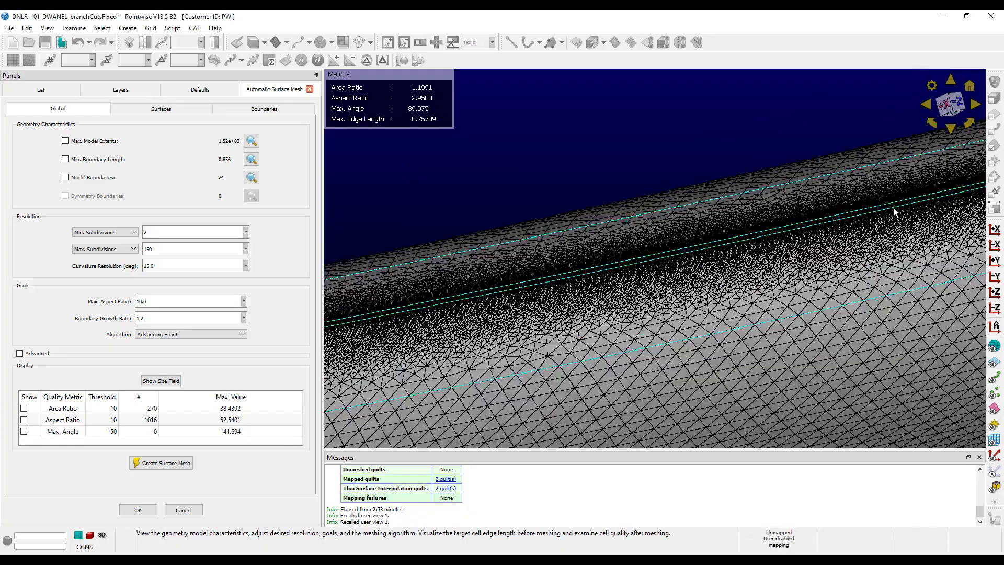
pyautogui.scroll(5, 893, 208)
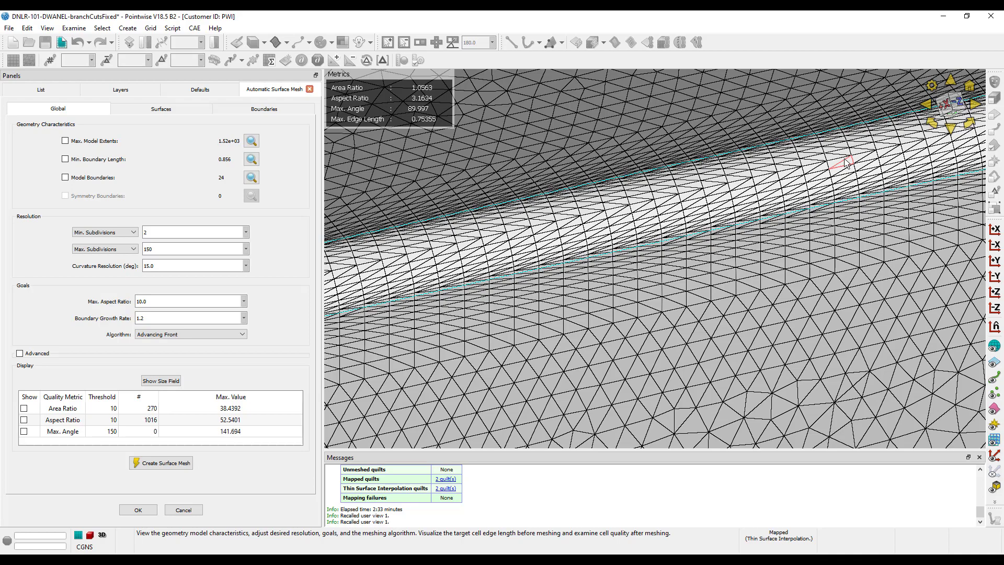
pyautogui.scroll(-6, 847, 163)
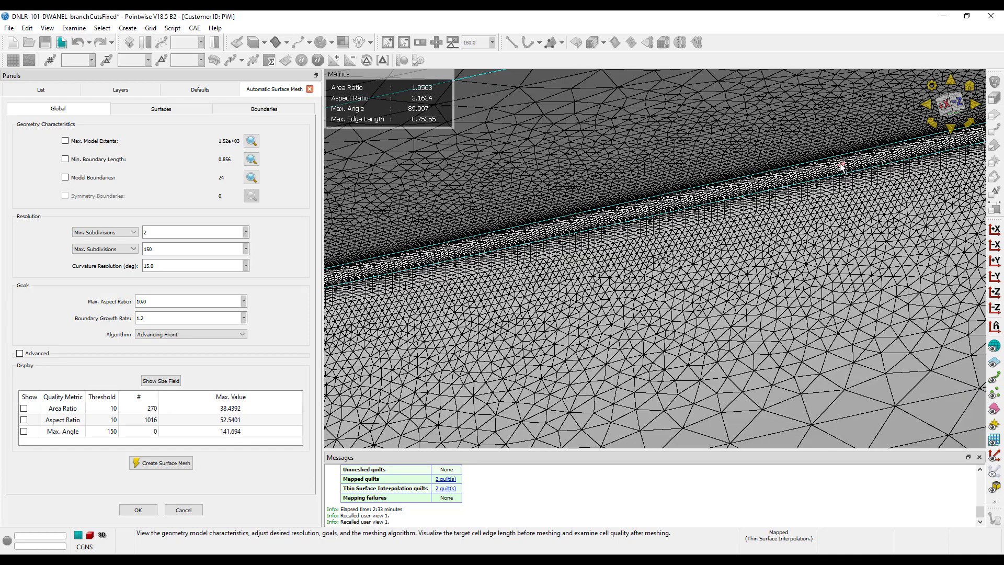
pyautogui.moveTo(844, 191); pyautogui.dragTo(797, 170, button='right')
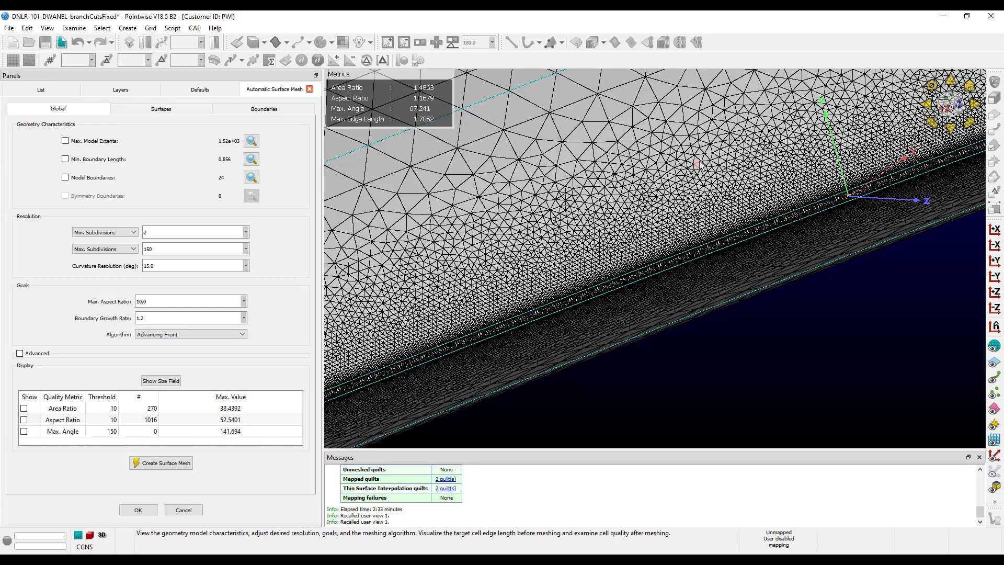
pyautogui.scroll(-8, 698, 163)
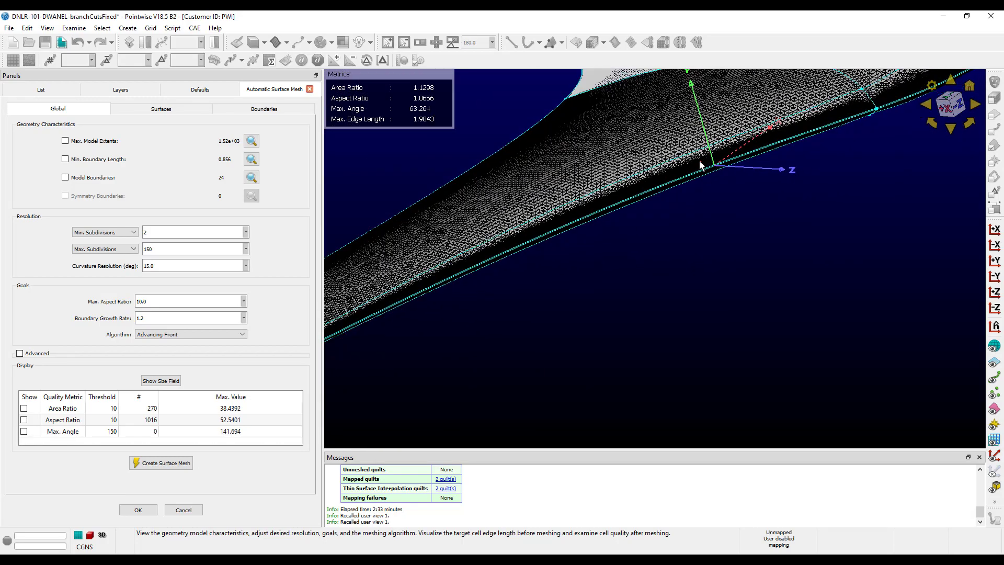
pyautogui.scroll(8, 515, 240)
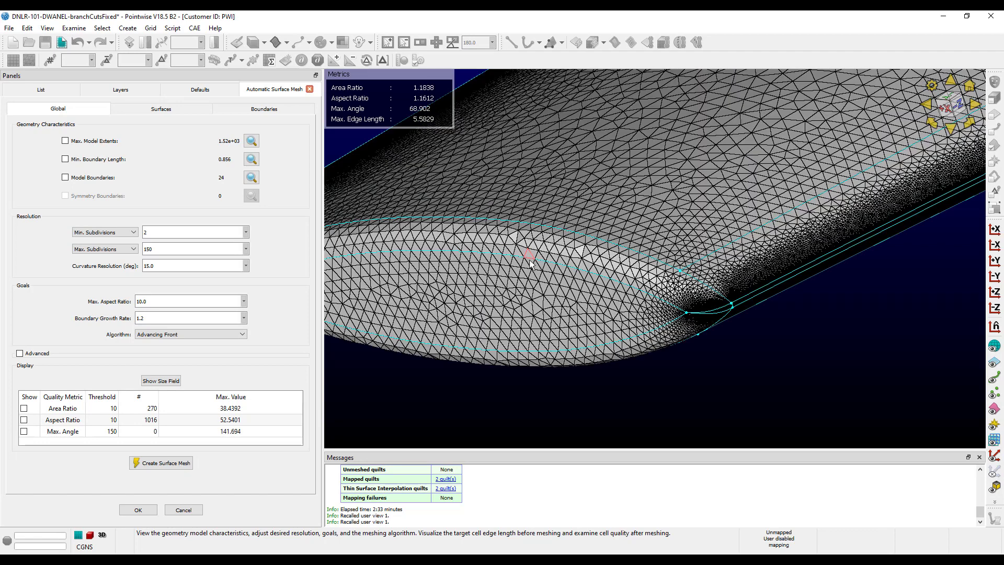